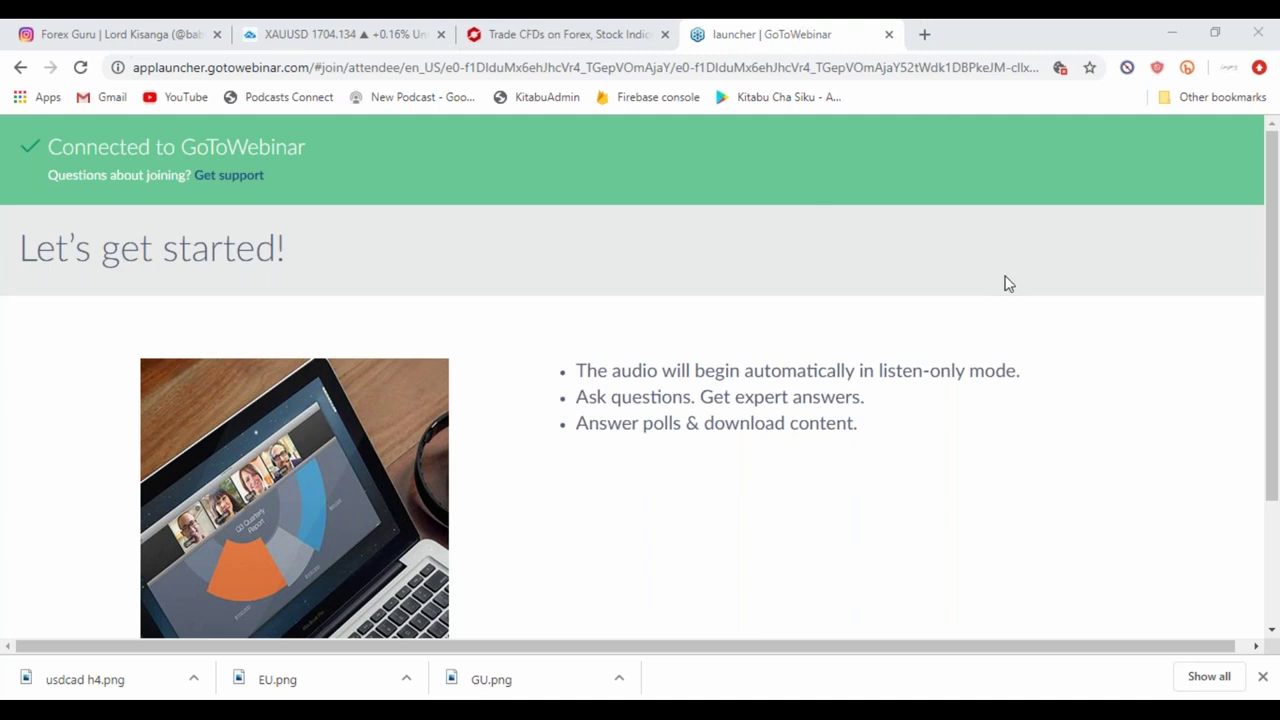
Bring up the Tickmill homepage tab and close the company information panel.
{"action": "left_click", "coordinate": [548, 252]}
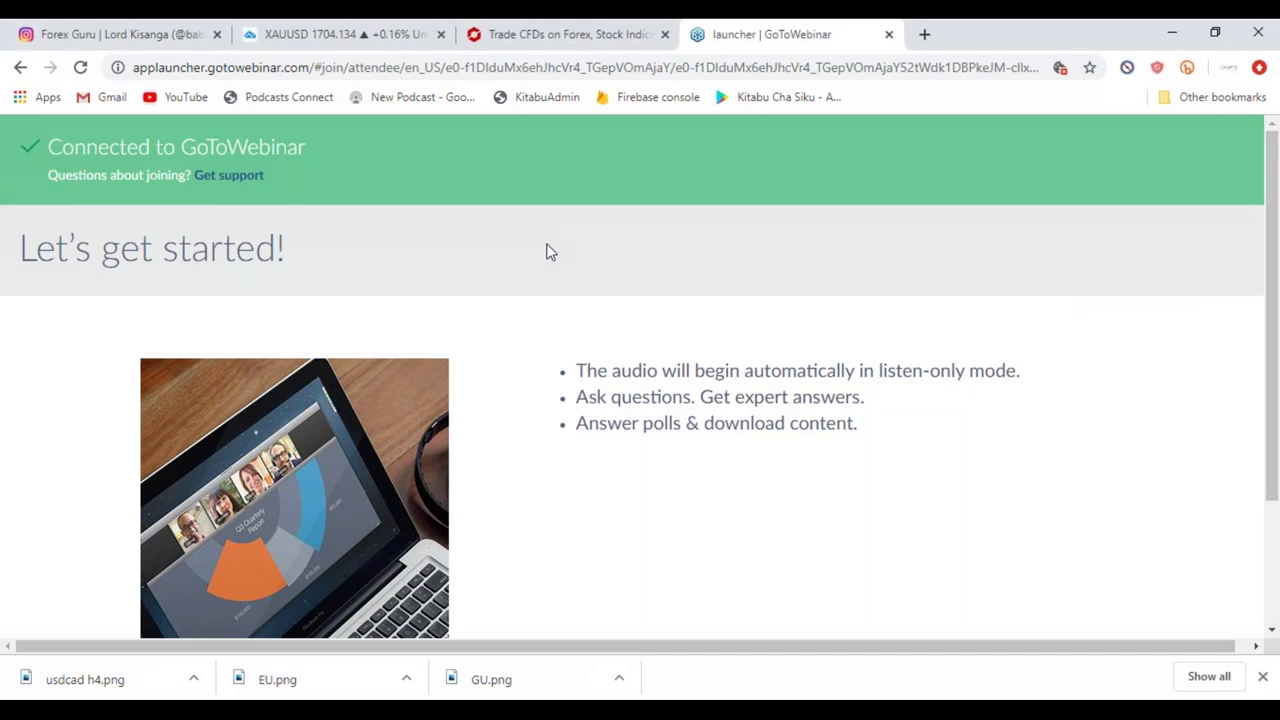
{"action": "left_click", "coordinate": [506, 36]}
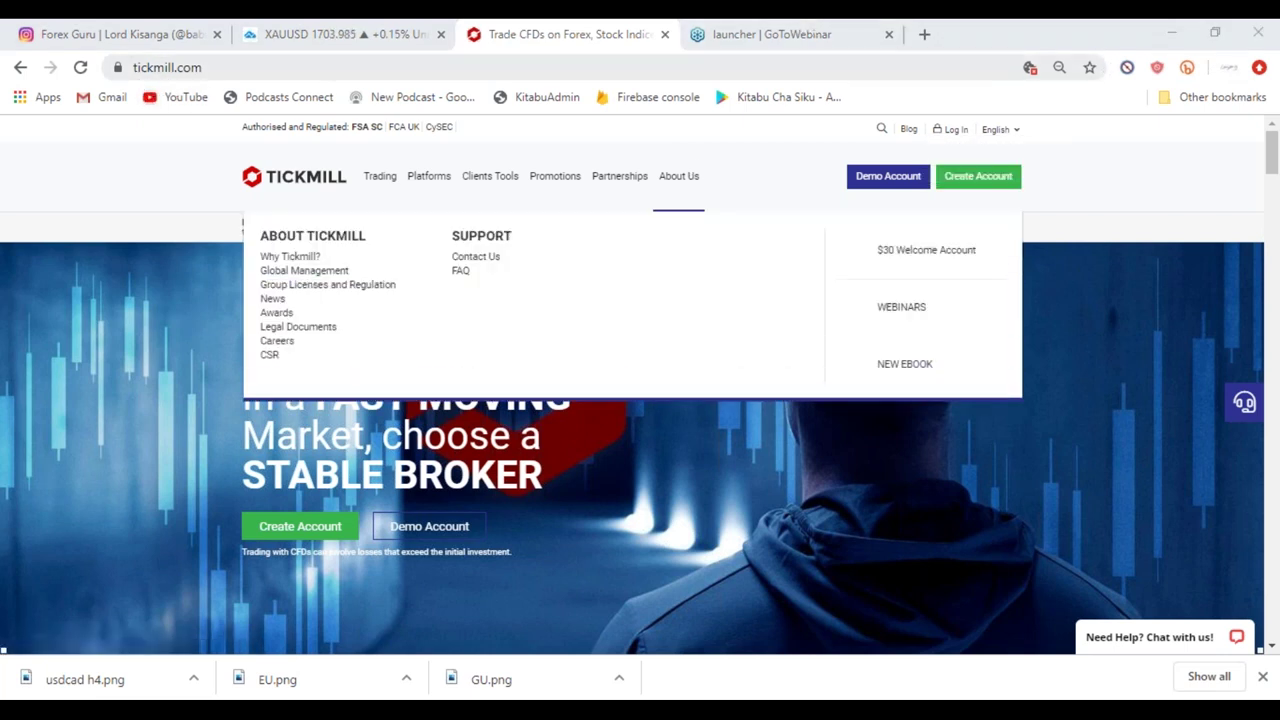
{"action": "left_click", "coordinate": [79, 338]}
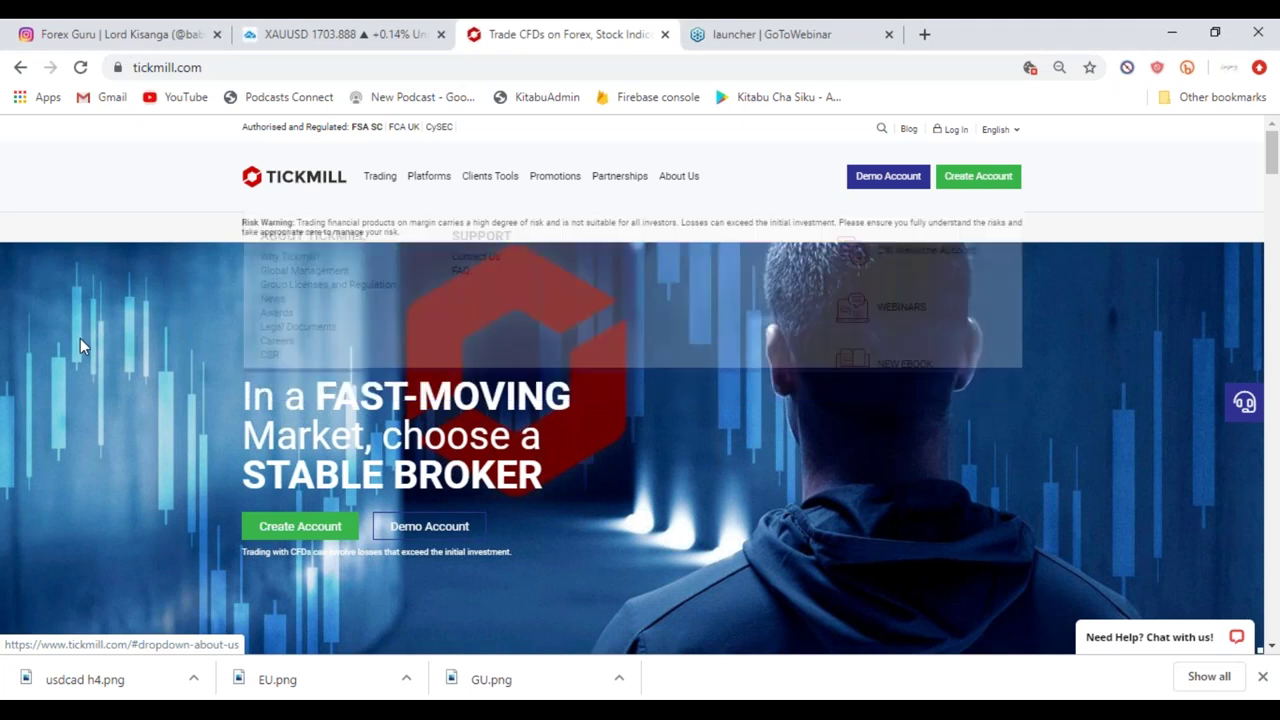
Check the site language choices, keep English, and start a new live account registration.
{"action": "left_click", "coordinate": [1000, 129]}
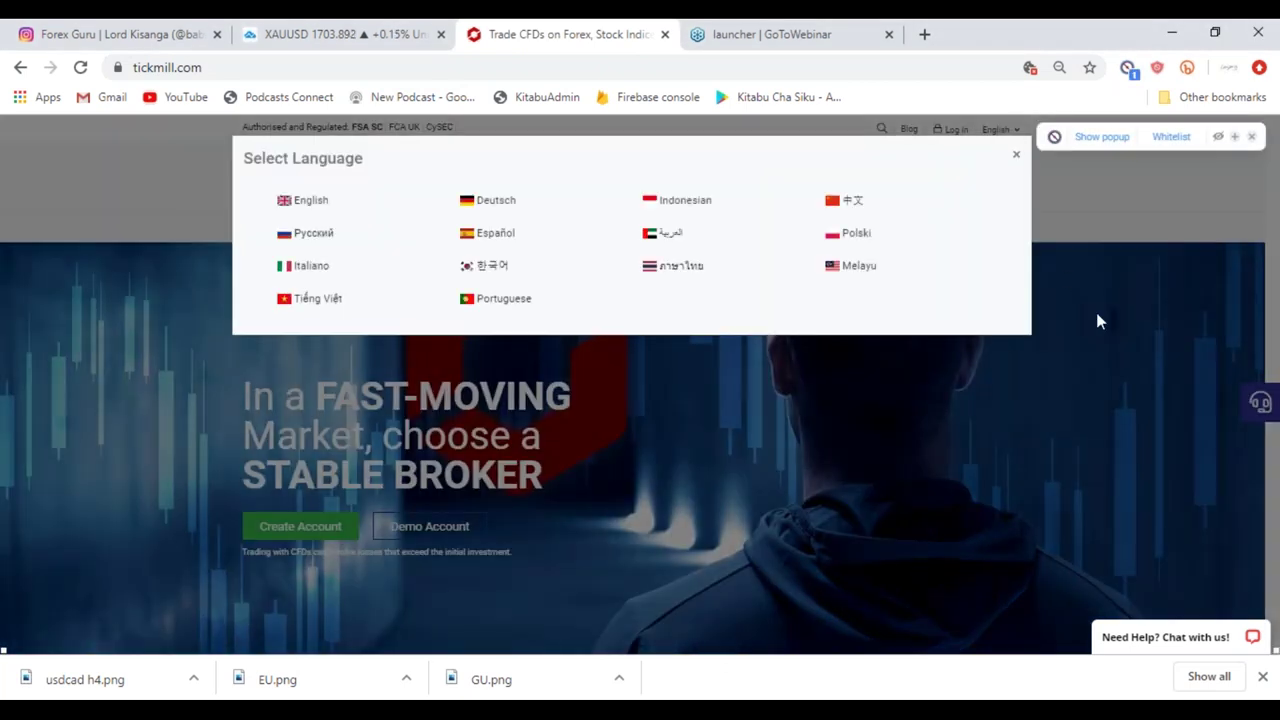
{"action": "left_click", "coordinate": [1096, 316]}
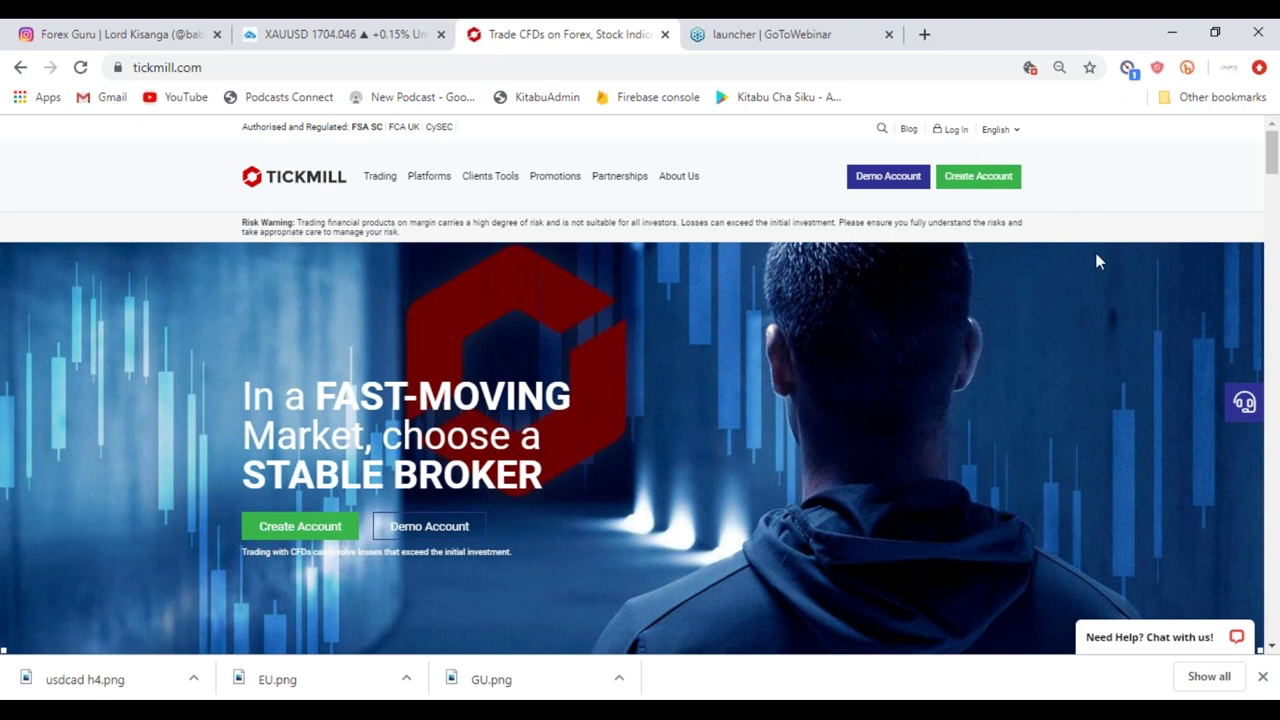
{"action": "left_click", "coordinate": [965, 186]}
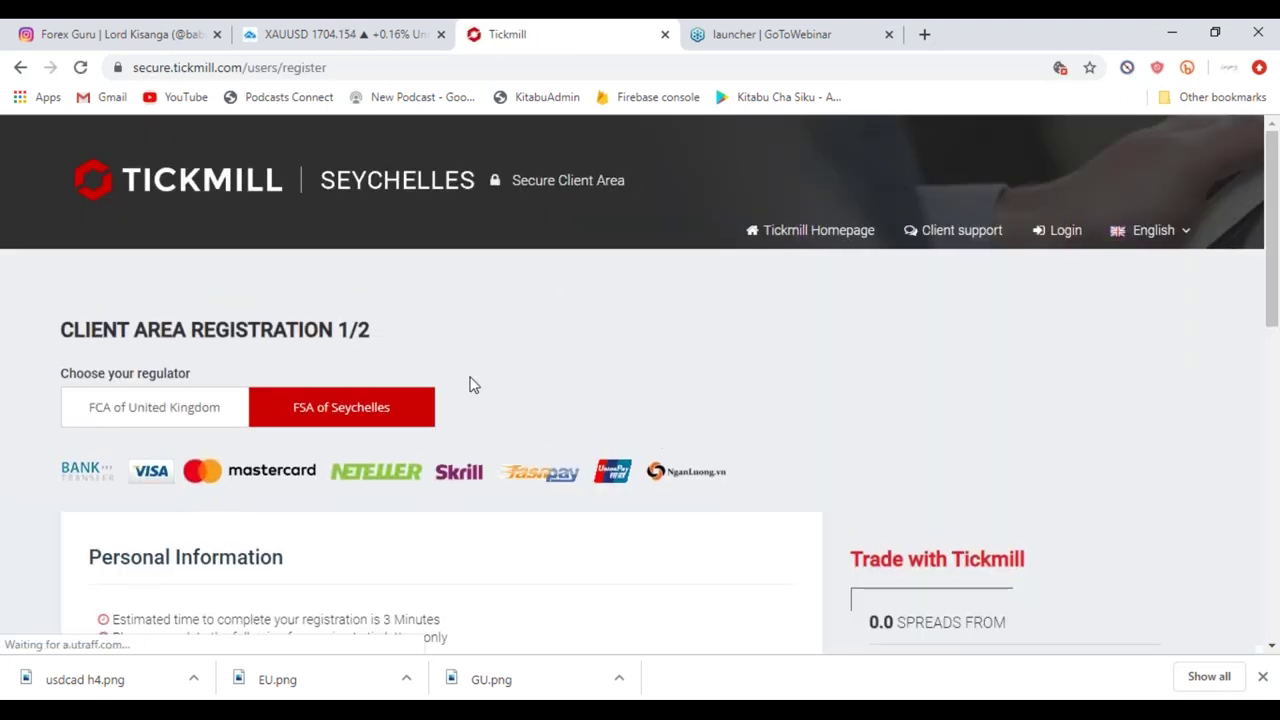
Scroll through the registration form and review the Client Type list, keeping Individual.
{"action": "scroll", "coordinate": [344, 620], "scroll_direction": "down", "scroll_amount": 3}
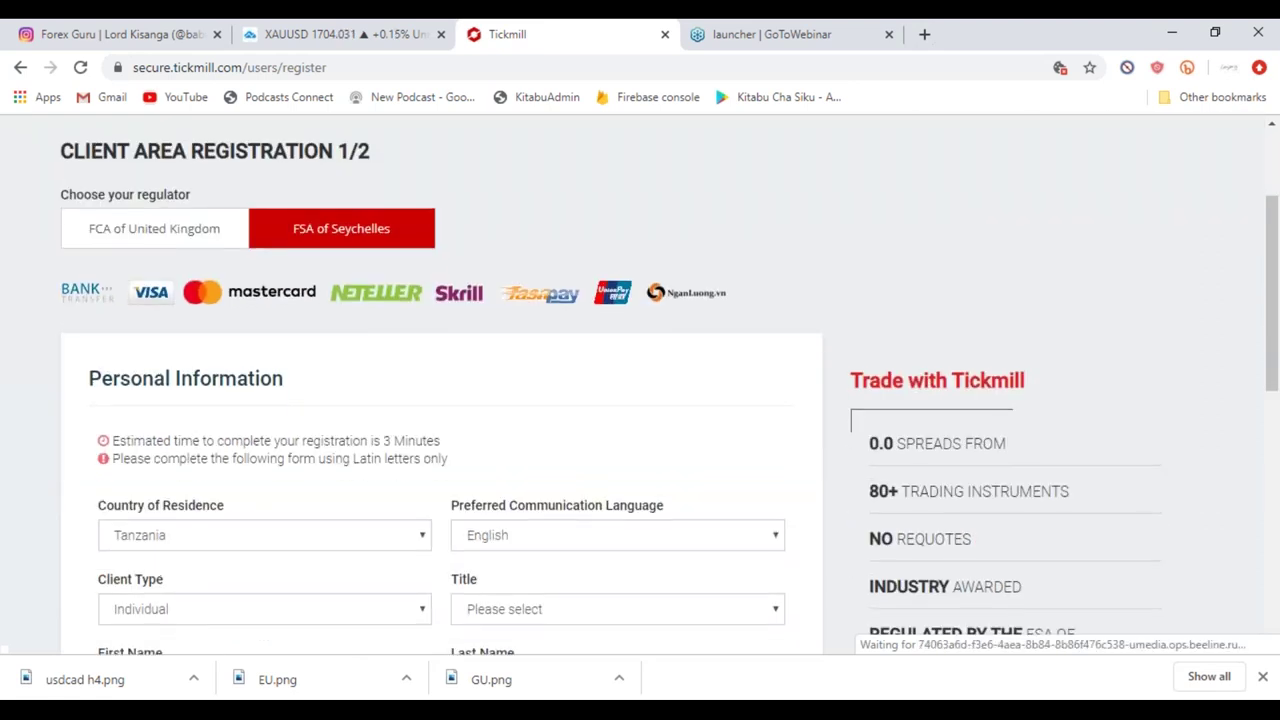
{"action": "scroll", "coordinate": [114, 320], "scroll_direction": "up", "scroll_amount": 2}
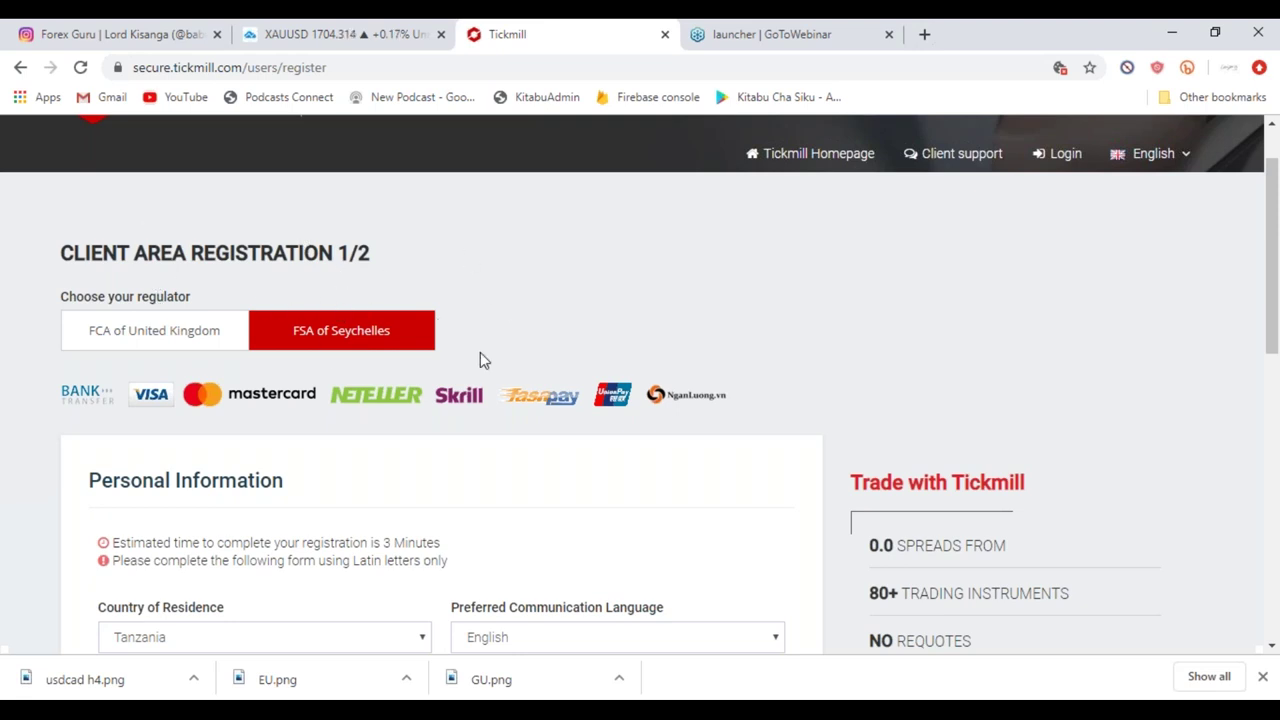
{"action": "scroll", "coordinate": [340, 463], "scroll_direction": "down", "scroll_amount": 1}
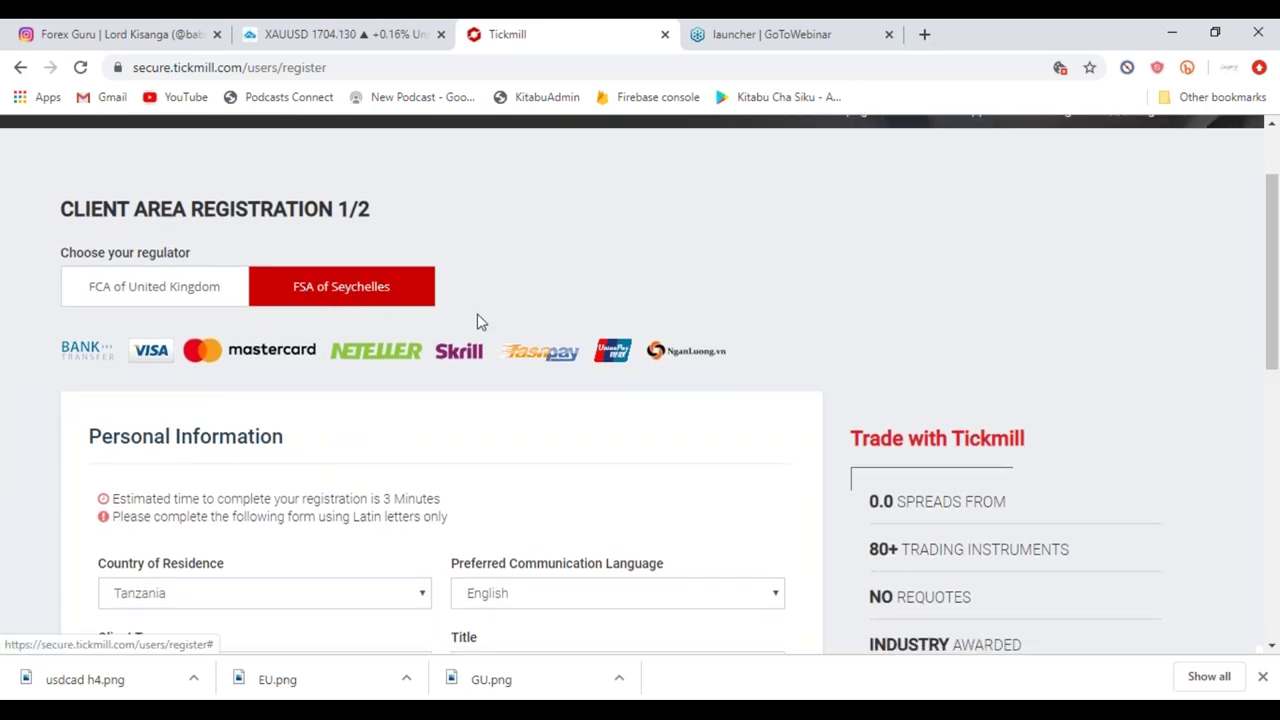
{"action": "scroll", "coordinate": [366, 368], "scroll_direction": "down", "scroll_amount": 2}
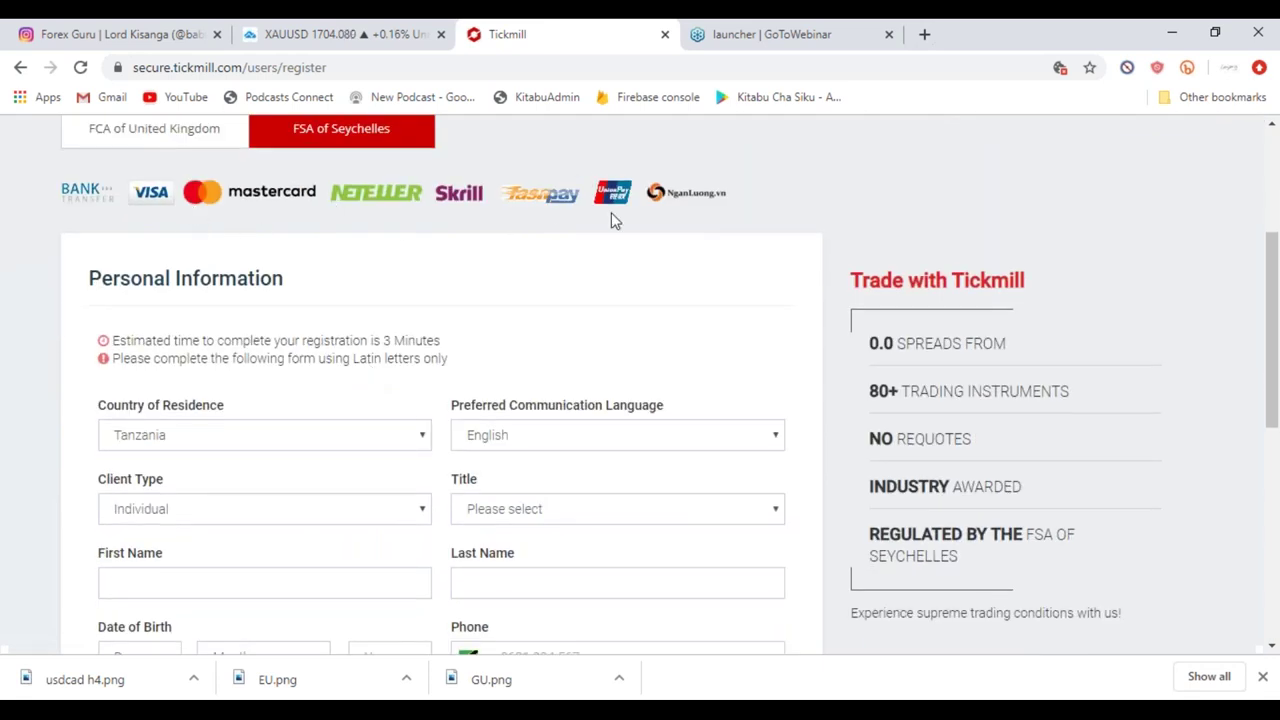
{"action": "scroll", "coordinate": [611, 212], "scroll_direction": "down", "scroll_amount": 1}
{"action": "scroll", "coordinate": [611, 217], "scroll_direction": "down", "scroll_amount": 2}
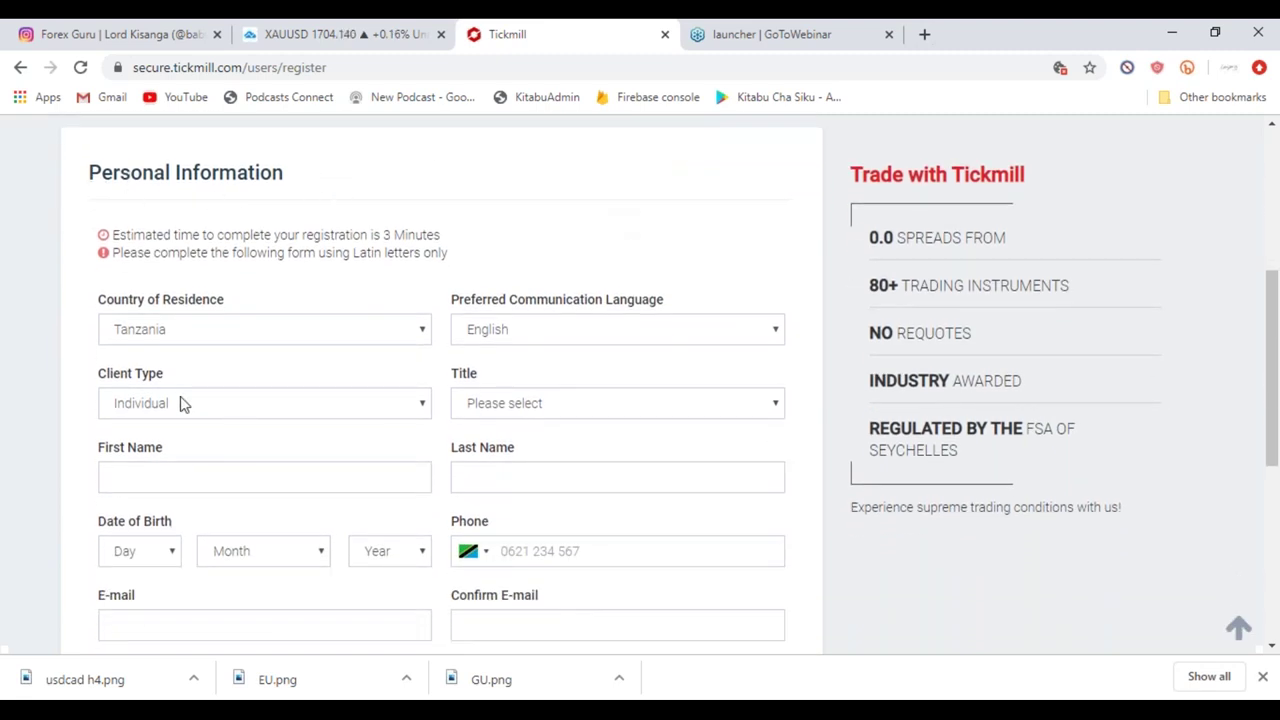
{"action": "scroll", "coordinate": [180, 403], "scroll_direction": "down", "scroll_amount": 3}
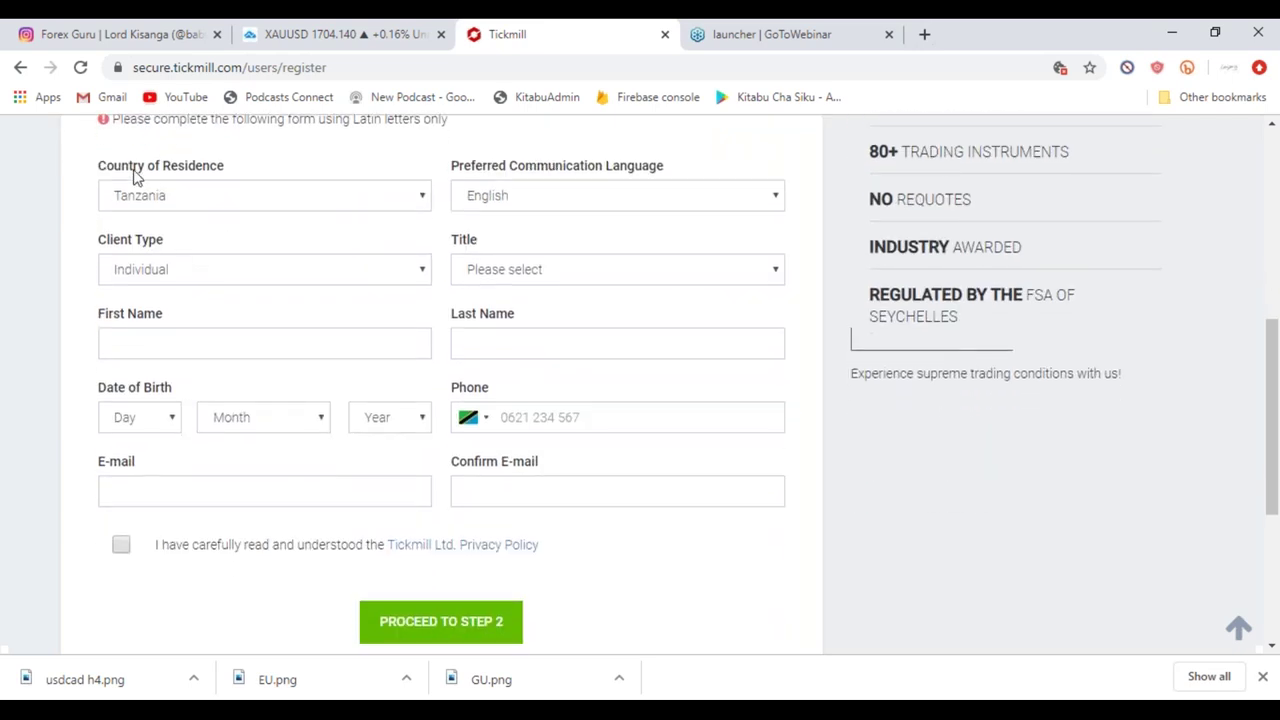
{"action": "left_click", "coordinate": [423, 273]}
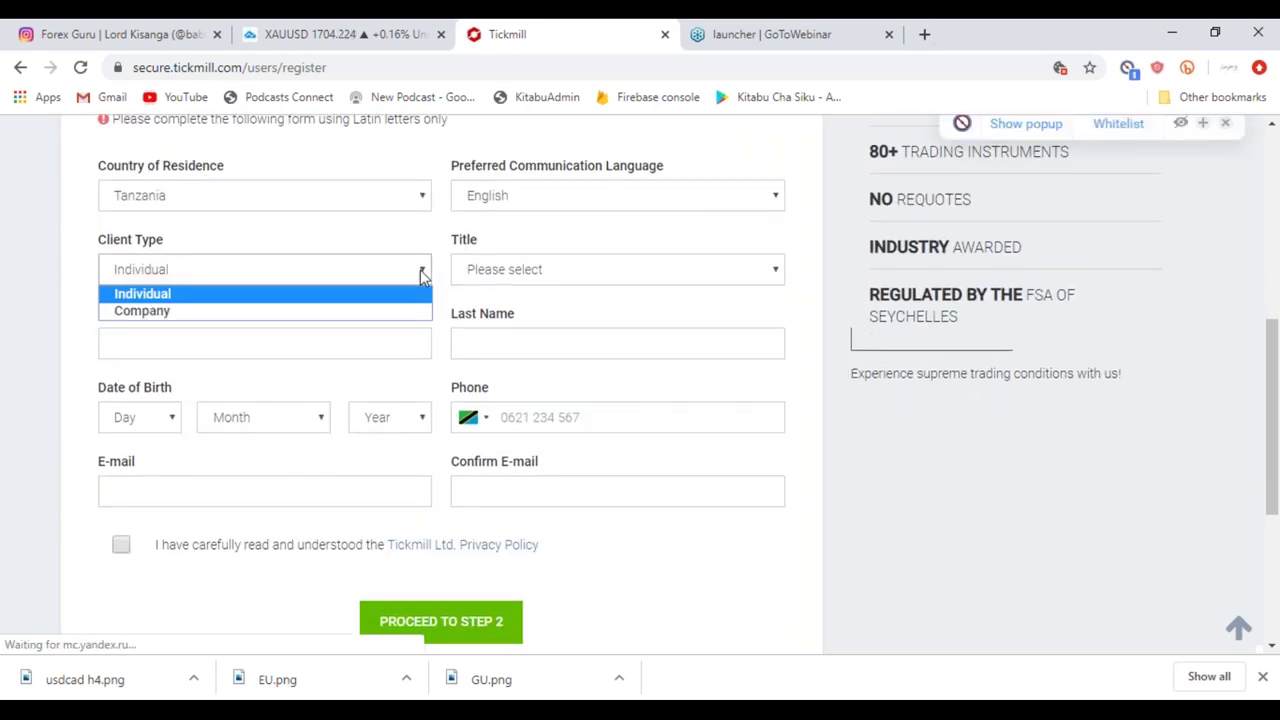
{"action": "left_click", "coordinate": [850, 455]}
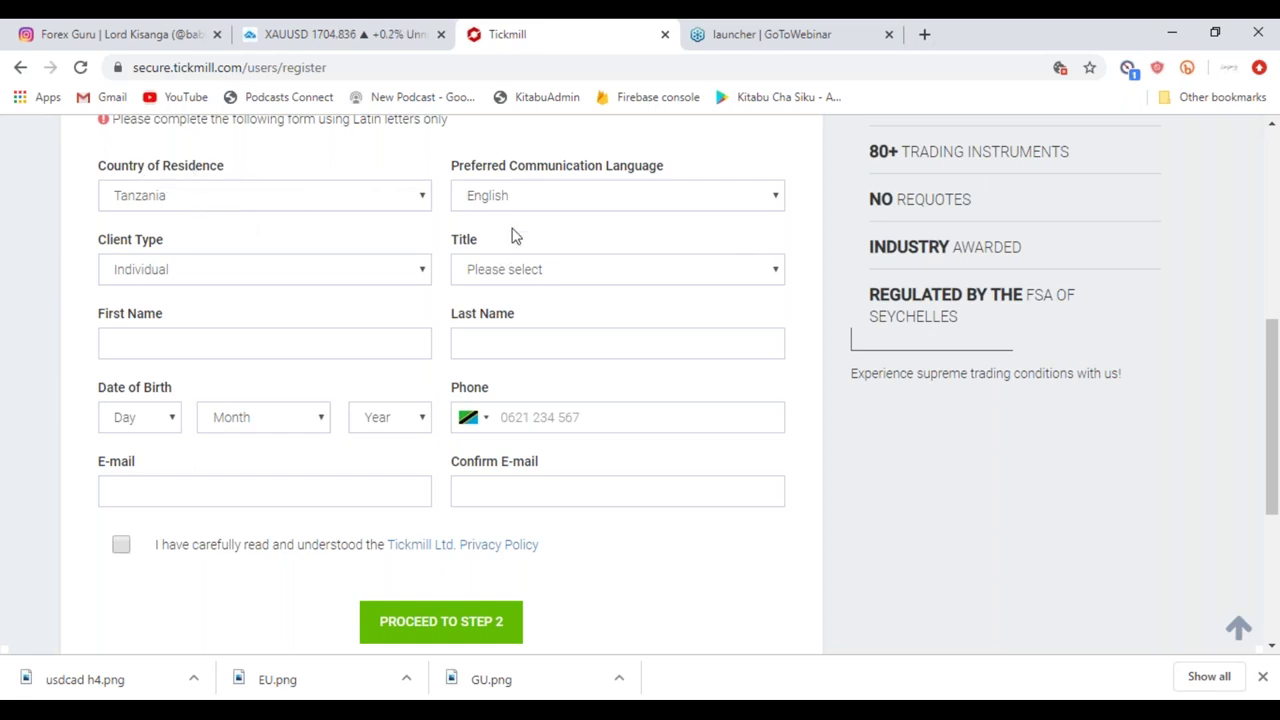
Keep English language and Individual client type, and set the title to Mr.
{"action": "left_click", "coordinate": [779, 199]}
{"action": "left_click", "coordinate": [776, 199]}
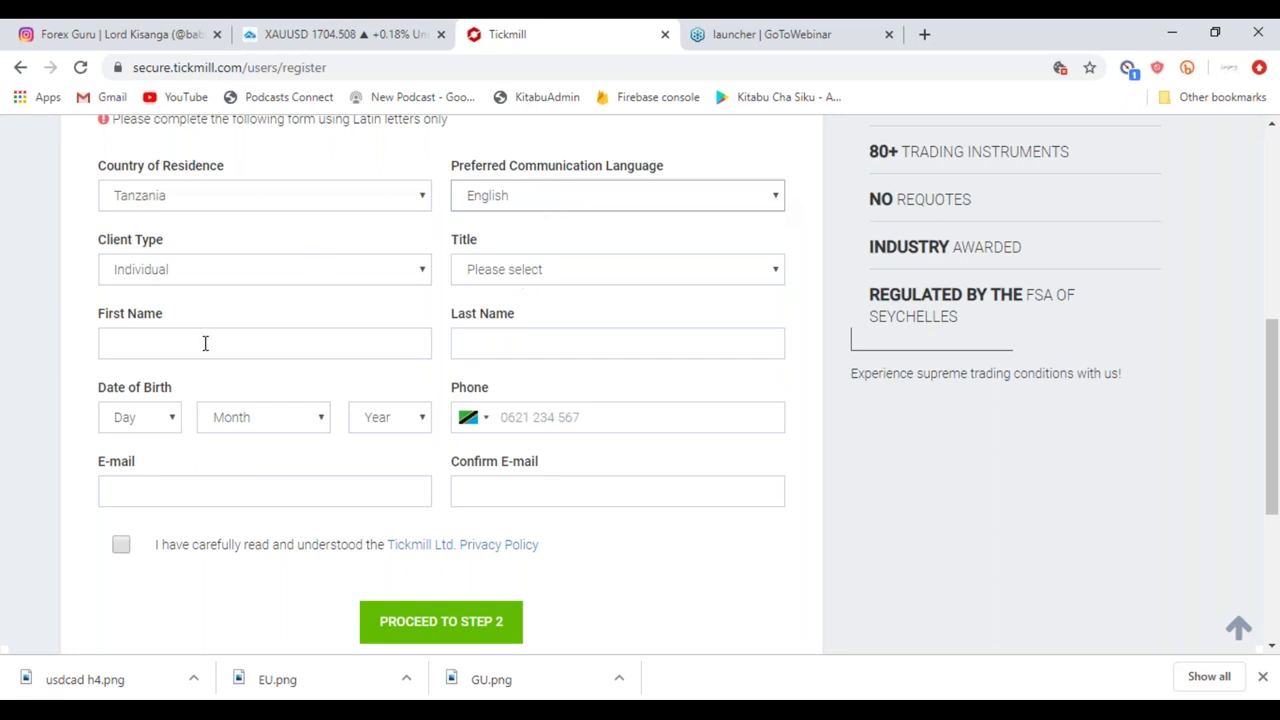
{"action": "left_click", "coordinate": [422, 276]}
{"action": "left_click", "coordinate": [422, 276]}
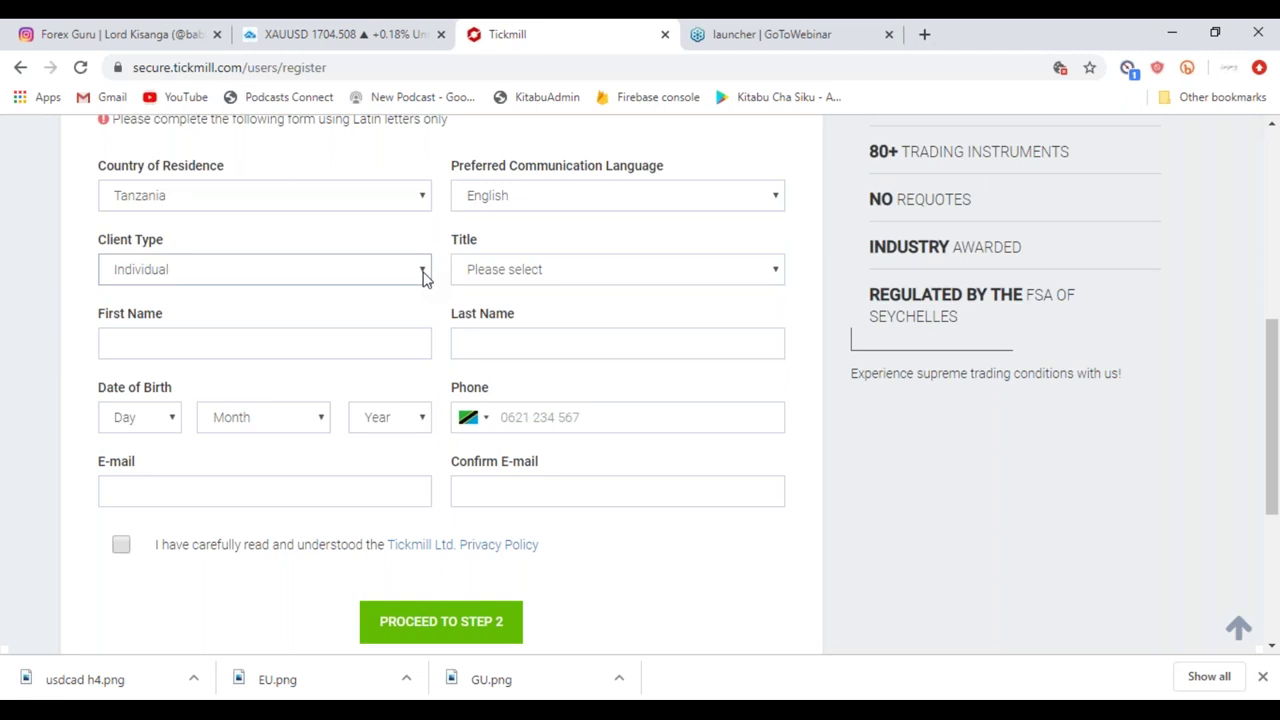
{"action": "left_click", "coordinate": [780, 281]}
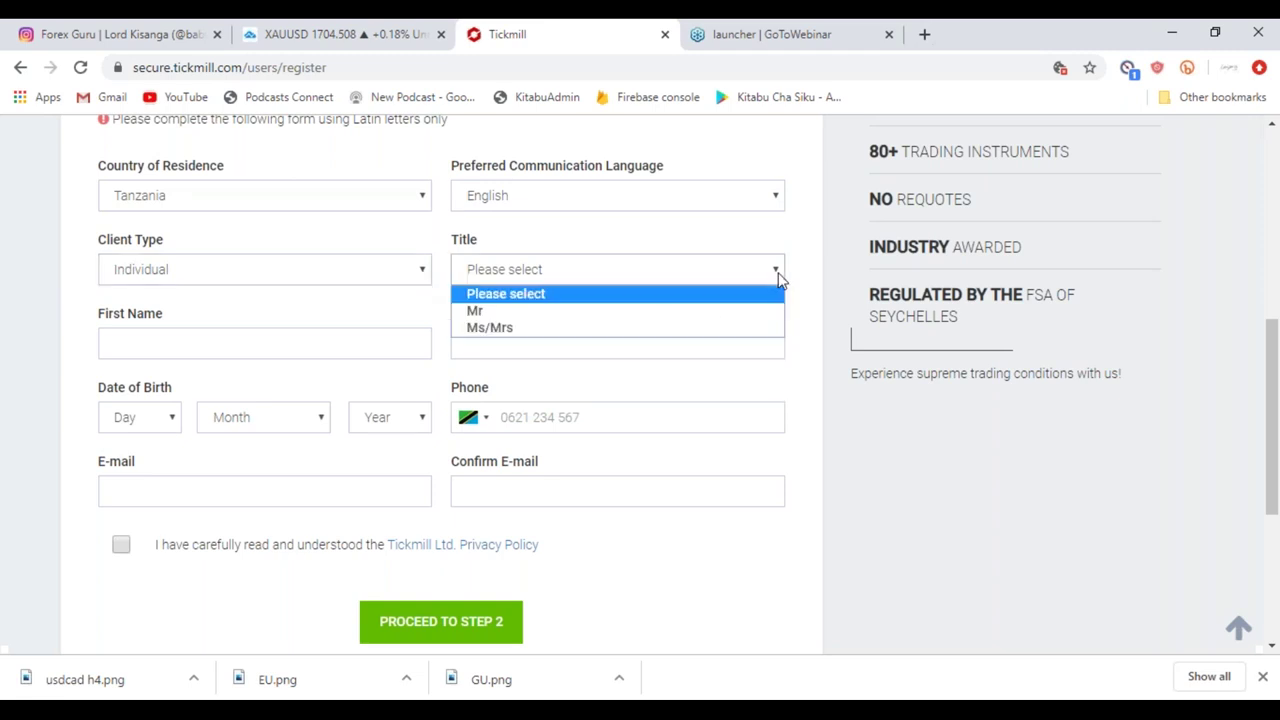
{"action": "left_click", "coordinate": [627, 312]}
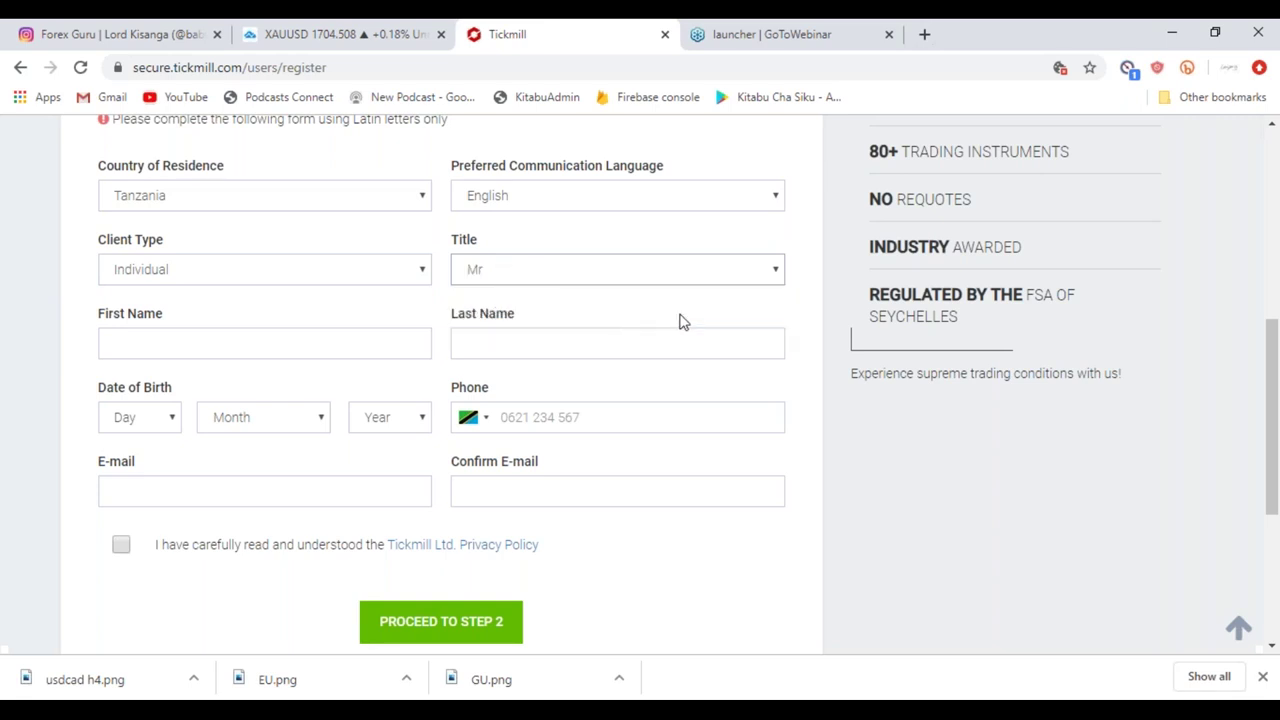
Fill first and last names from saved suggestions, adding the letter 'i' to the last name.
{"action": "left_click", "coordinate": [205, 340]}
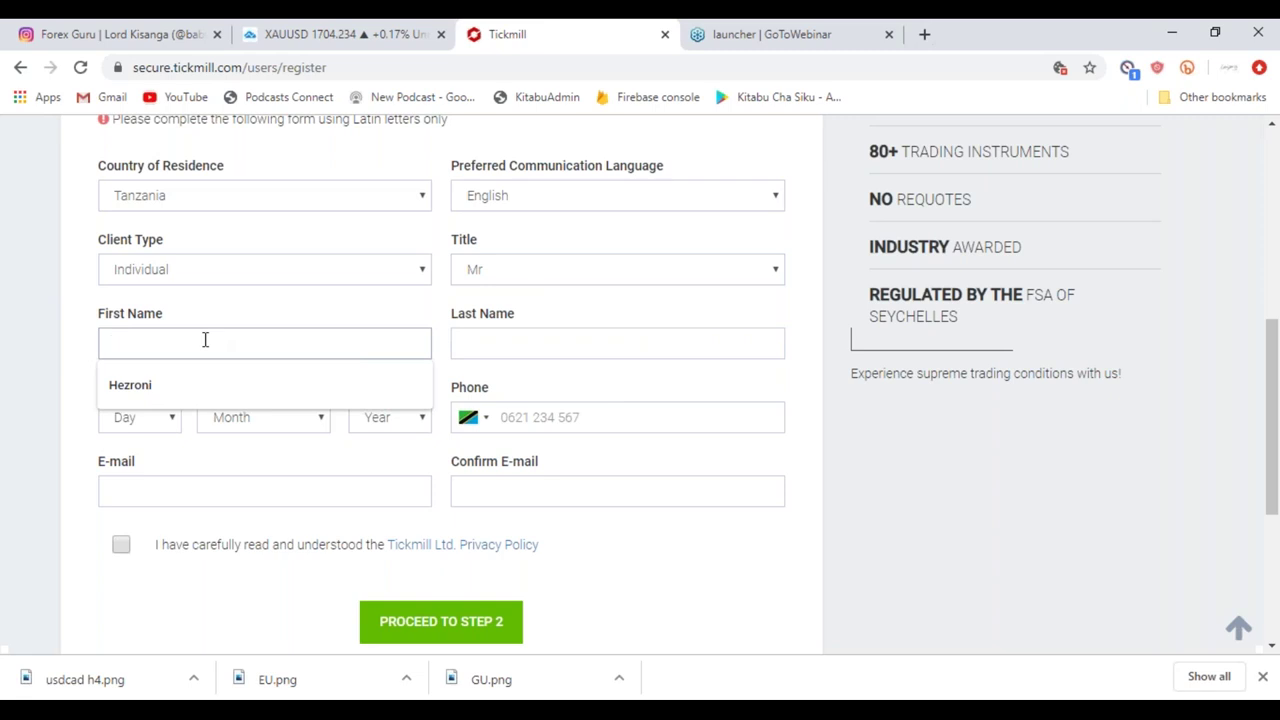
{"action": "left_click", "coordinate": [180, 385]}
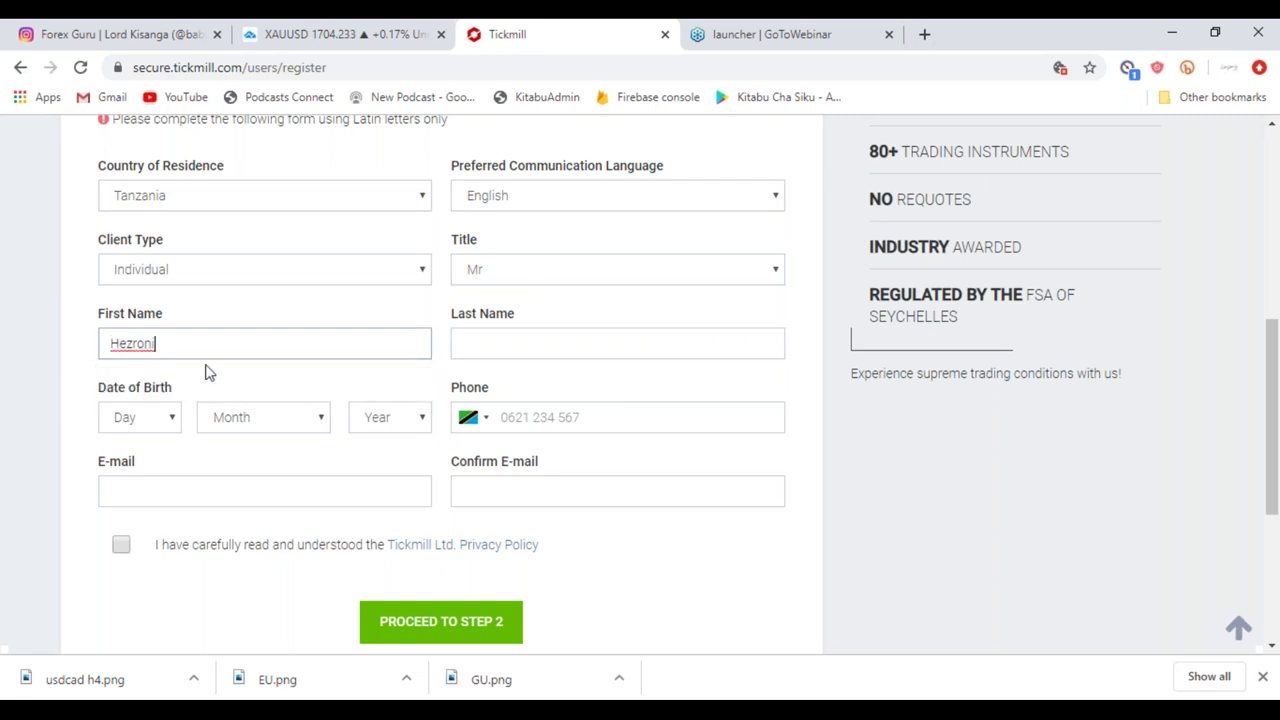
{"action": "left_click", "coordinate": [480, 347]}
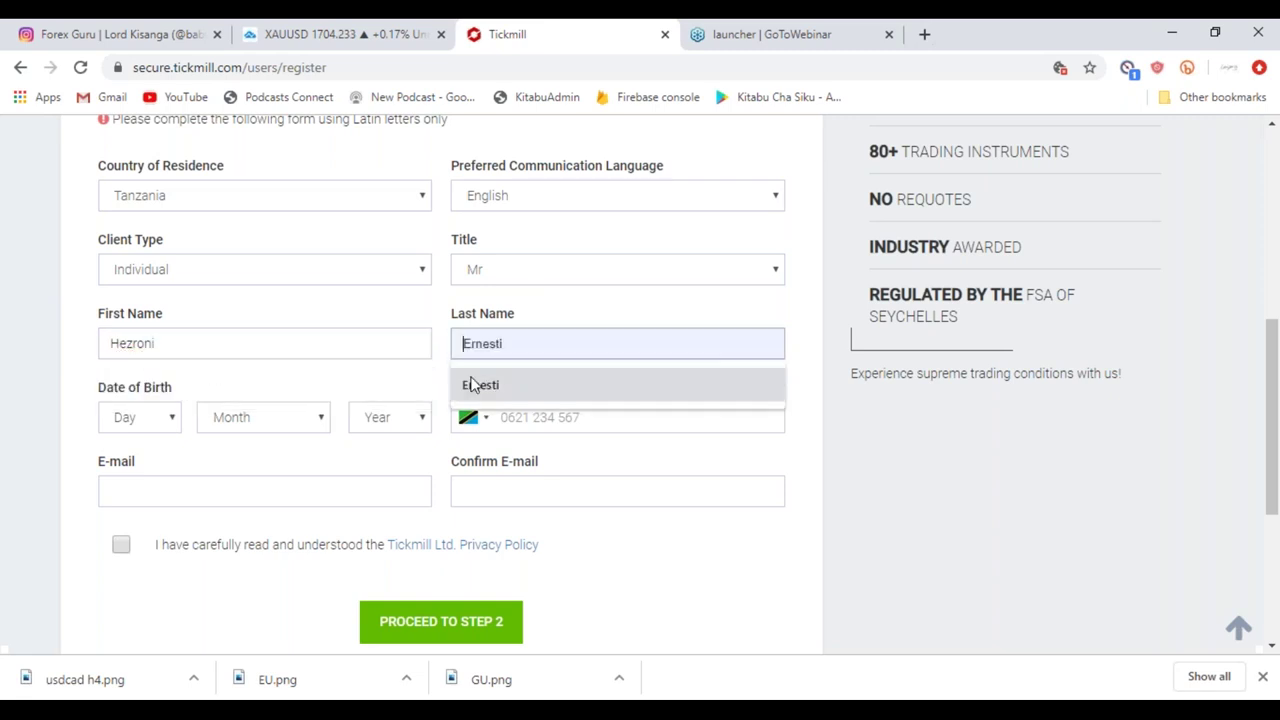
{"action": "left_click", "coordinate": [481, 385]}
{"action": "type", "text": "i"}
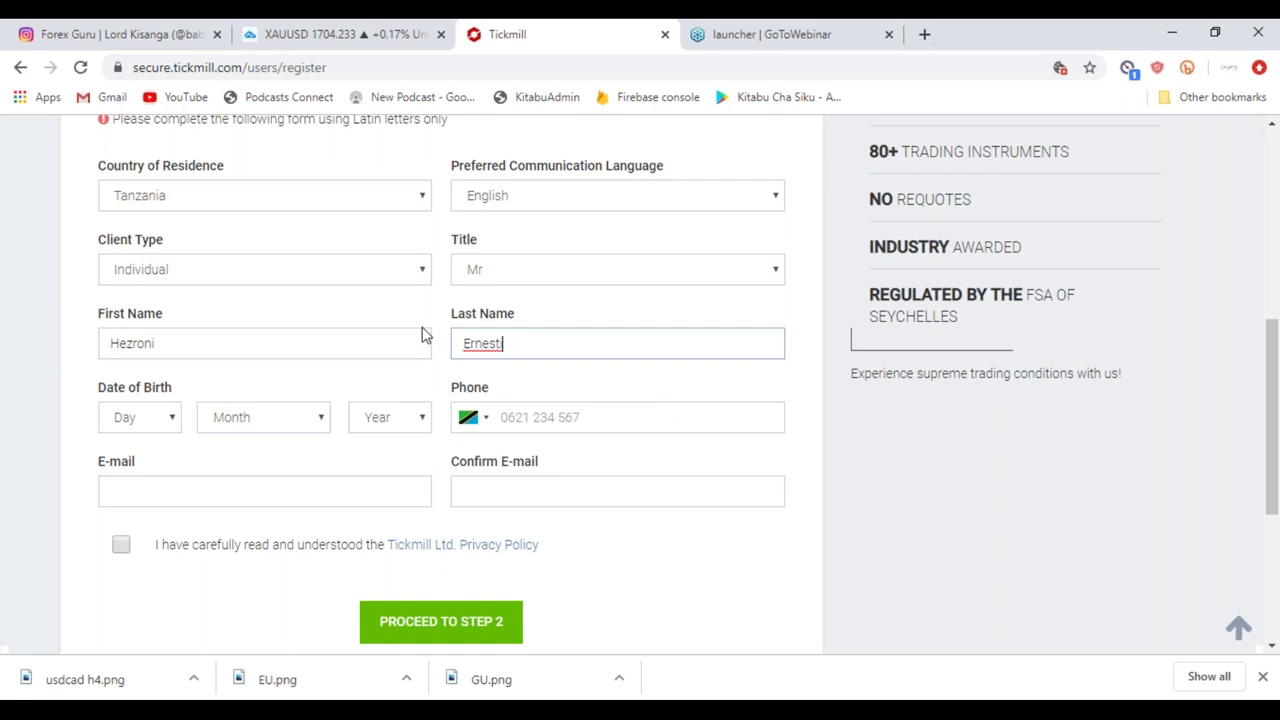
{"action": "scroll", "coordinate": [309, 357], "scroll_direction": "down", "scroll_amount": 1}
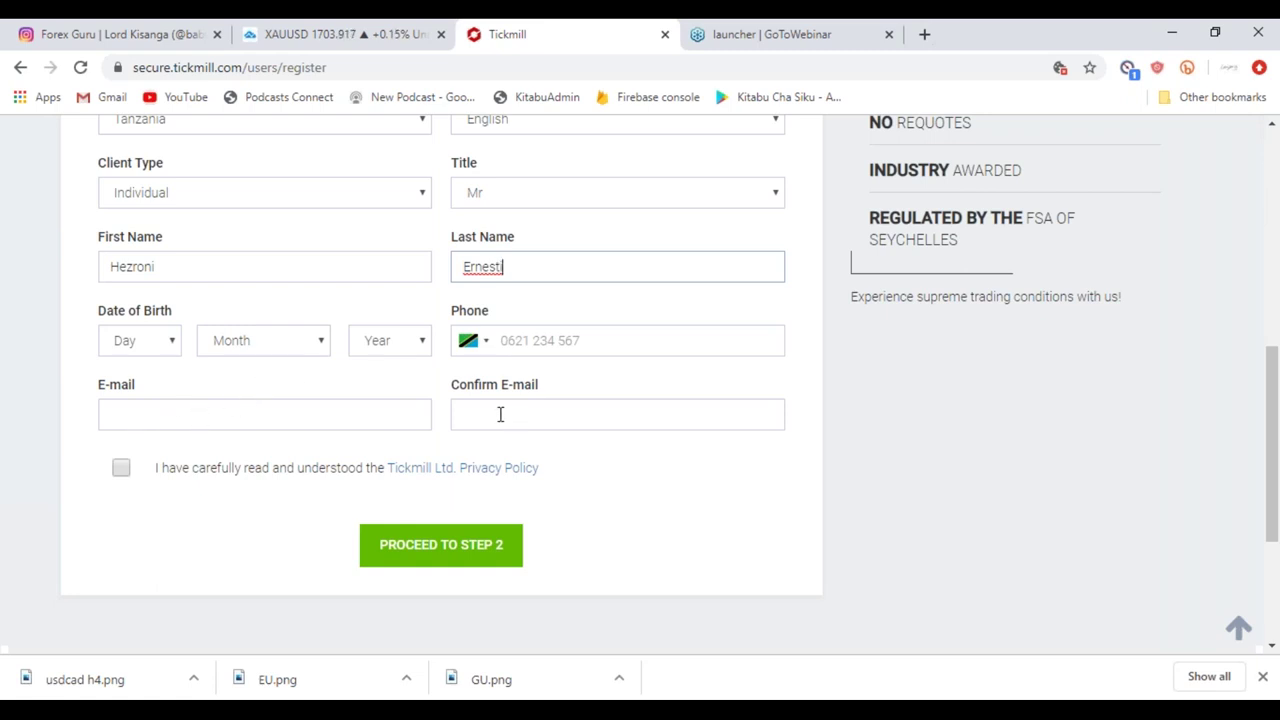
Fill the e-mail from a saved address and begin typing the confirmation e-mail.
{"action": "left_click", "coordinate": [269, 417]}
{"action": "left_click", "coordinate": [208, 490]}
{"action": "left_click", "coordinate": [538, 416]}
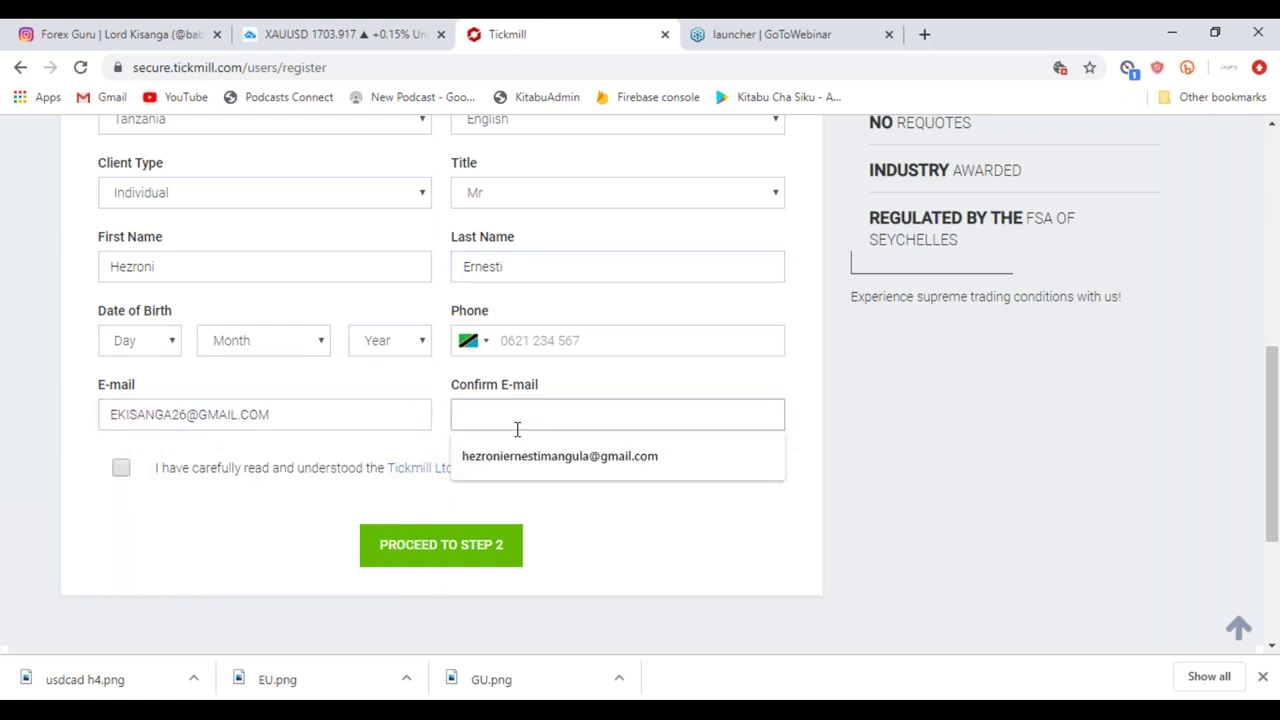
{"action": "left_click", "coordinate": [740, 524]}
{"action": "left_click", "coordinate": [464, 405]}
{"action": "type", "text": "EK"}
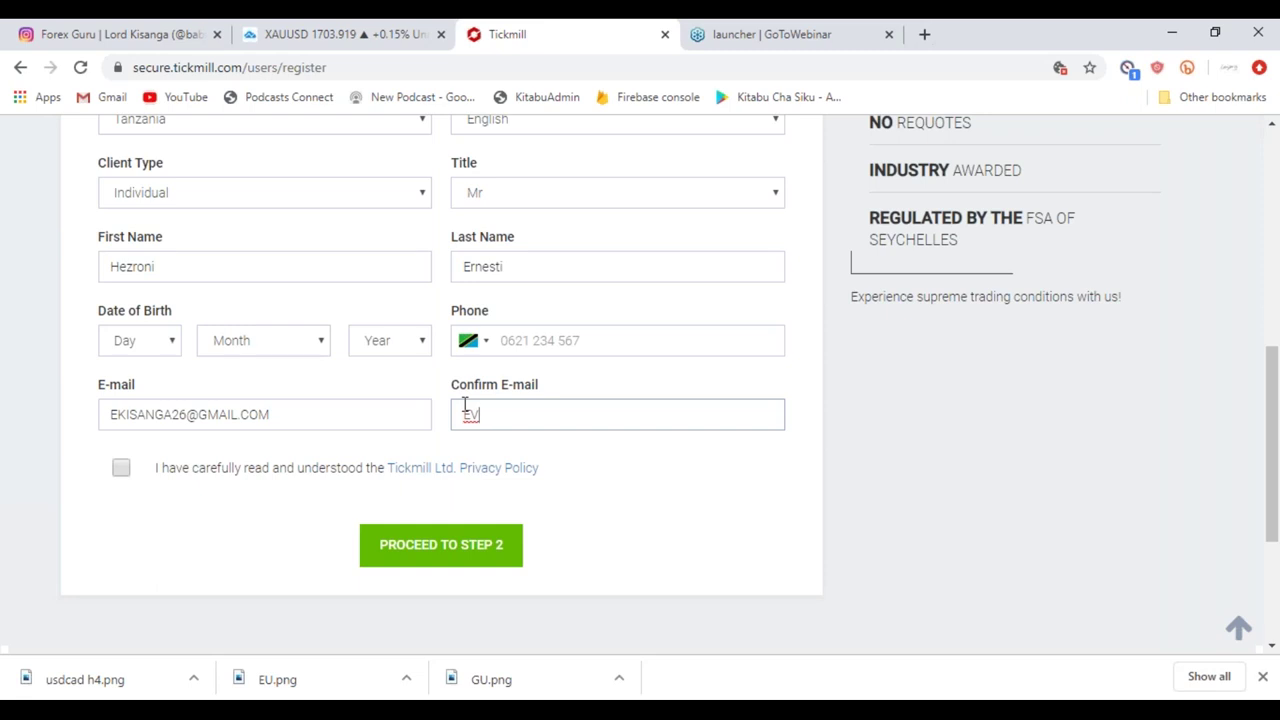
{"action": "type", "text": "ANS"}
Correct the confirmation e-mail, accept the privacy policy and submit the first step.
{"action": "left_click_drag", "start_coordinate": [274, 417], "coordinate": [95, 456]}
{"action": "double_click", "coordinate": [526, 411]}
{"action": "left_click_drag", "start_coordinate": [526, 411], "coordinate": [470, 414]}
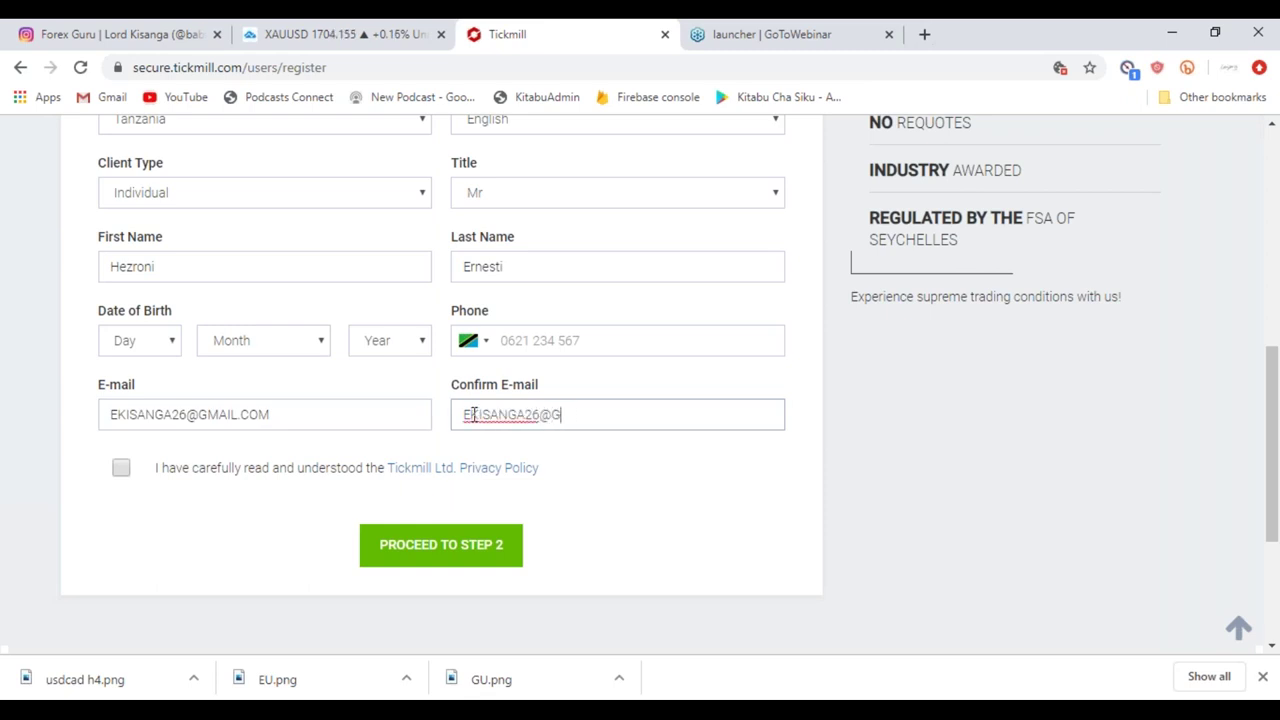
{"action": "left_click", "coordinate": [121, 468]}
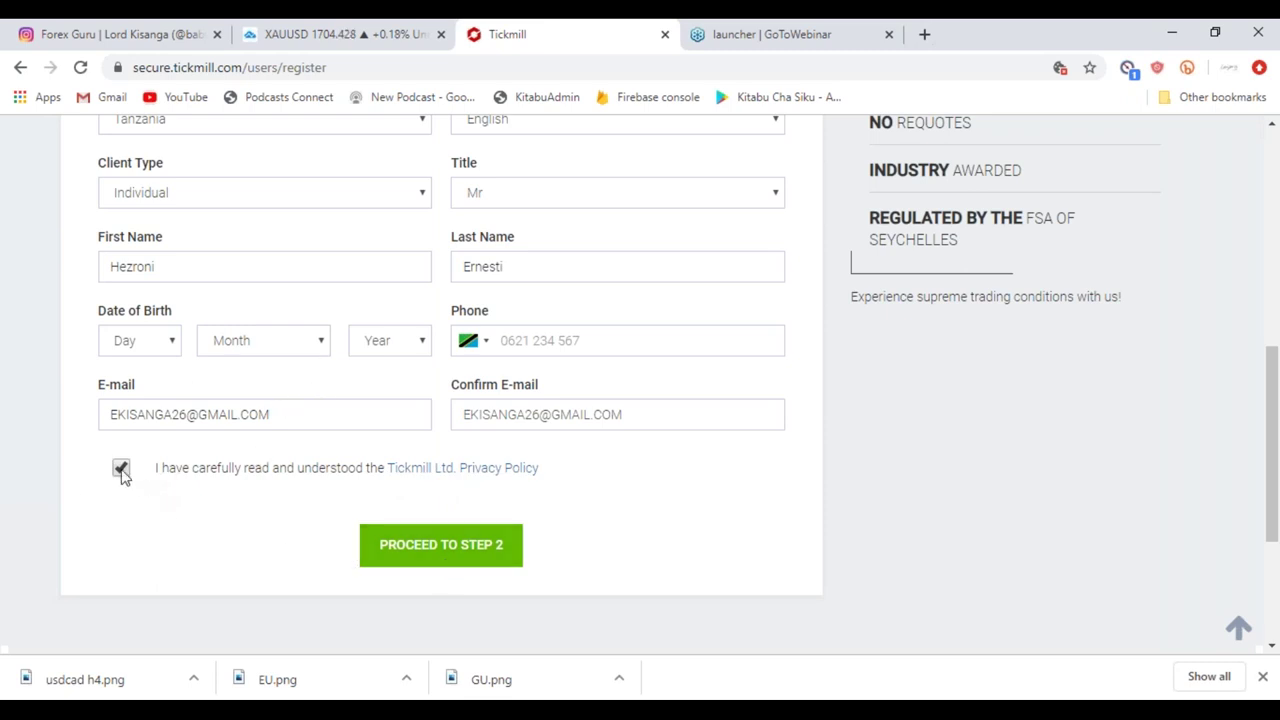
{"action": "left_click", "coordinate": [446, 566]}
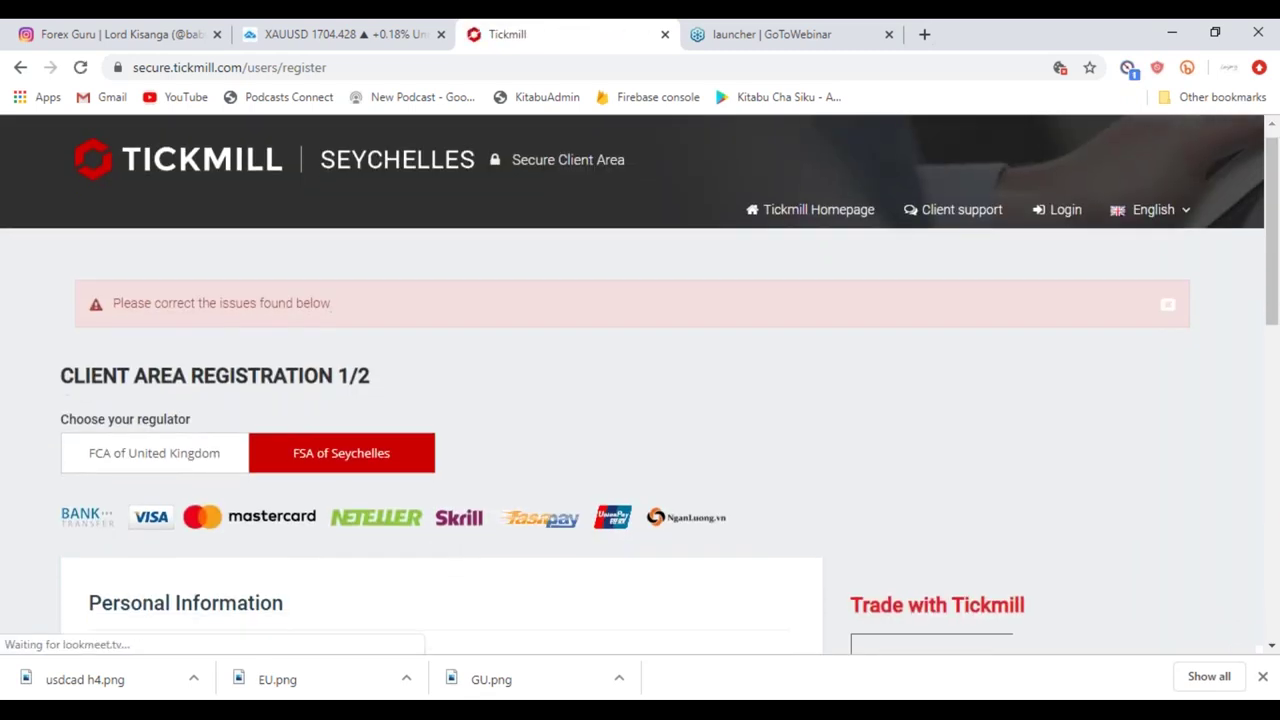
Replace the old name part with a new one in both E-mail and Confirm E-mail.
{"action": "scroll", "coordinate": [640, 385], "scroll_direction": "down", "scroll_amount": 2}
{"action": "scroll", "coordinate": [640, 385], "scroll_direction": "down", "scroll_amount": 4}
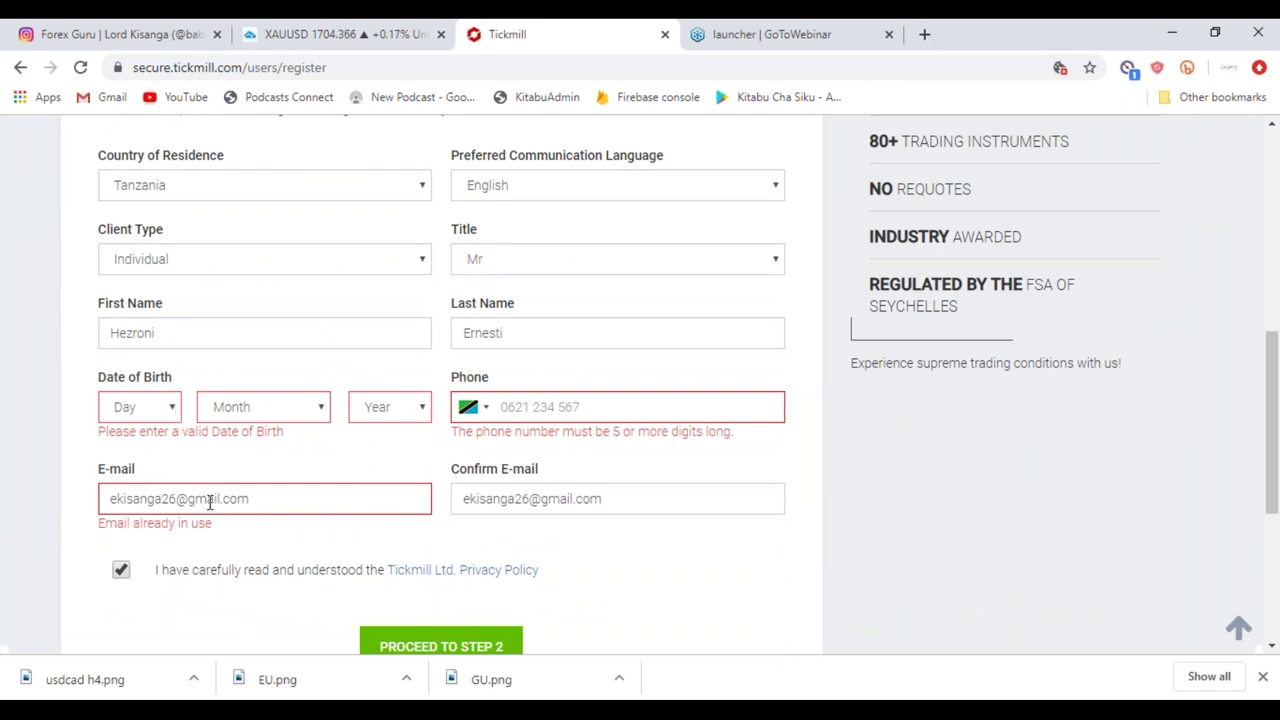
{"action": "left_click_drag", "start_coordinate": [164, 502], "coordinate": [92, 508]}
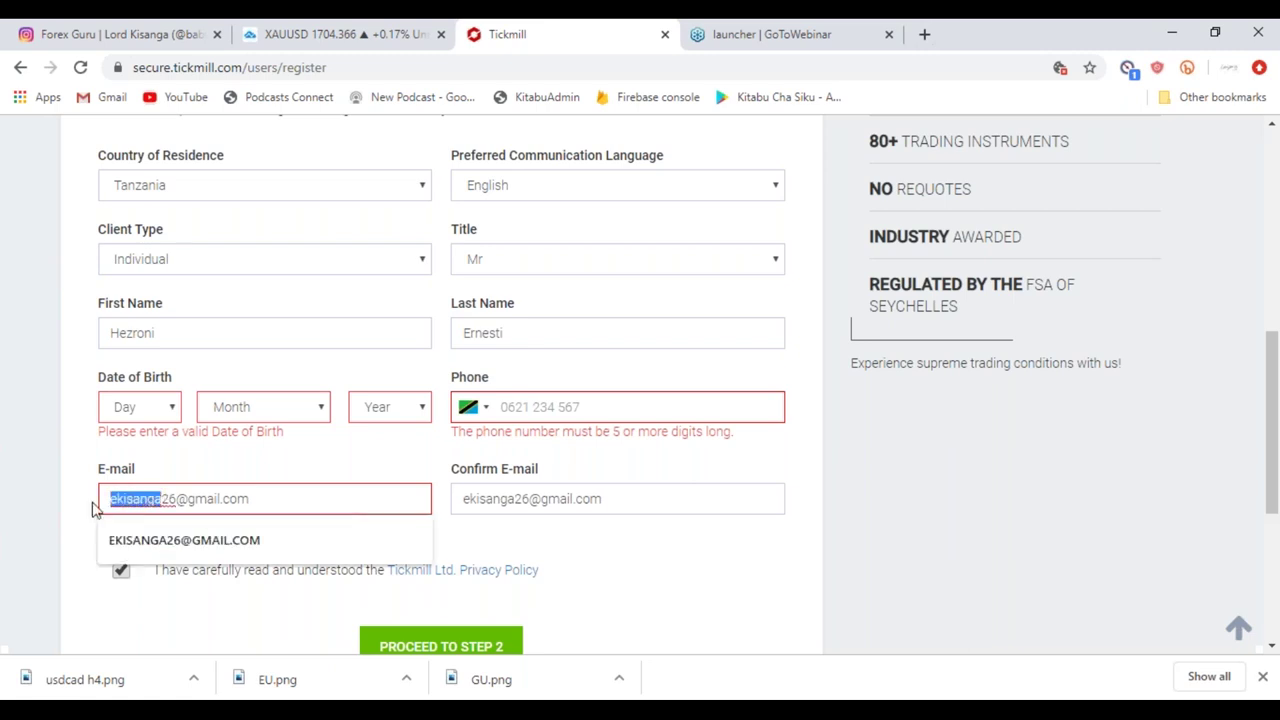
{"action": "type", "text": "GDGG"}
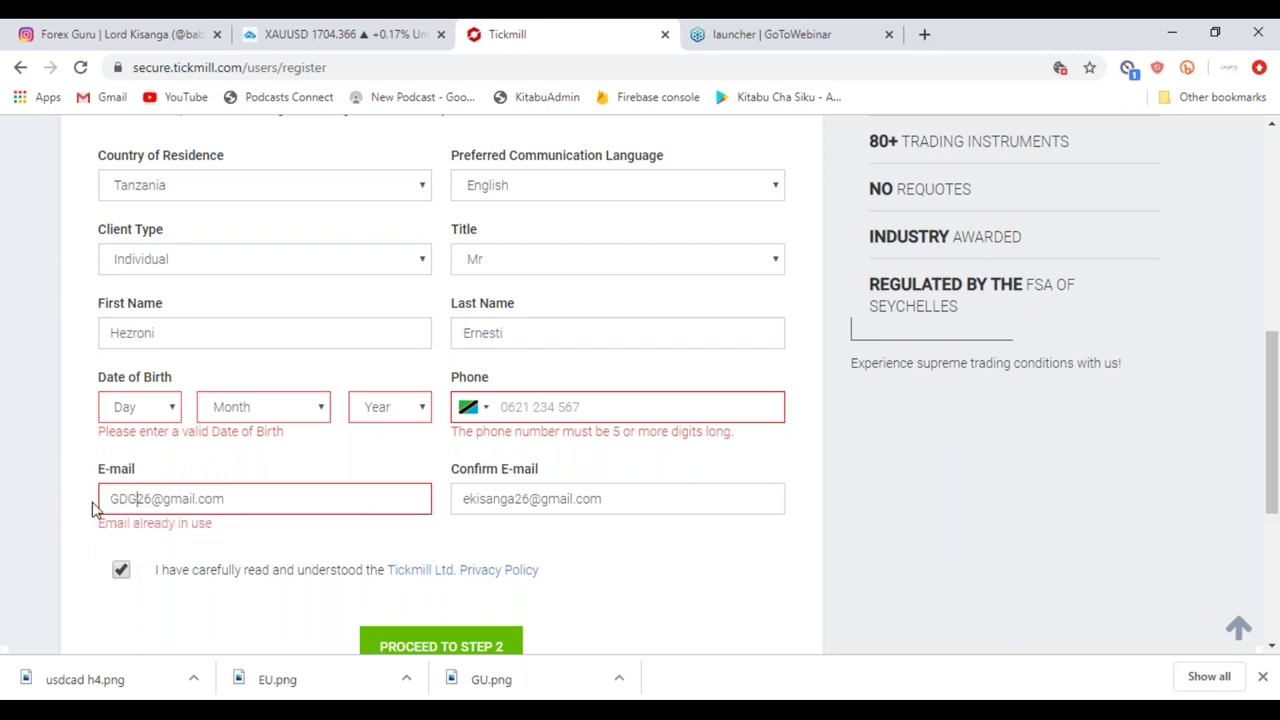
{"action": "key", "text": "BackSpace"}
{"action": "key", "text": "BackSpace"}
{"action": "key", "text": "BackSpace"}
{"action": "type", "text": "GG"}
{"action": "left_click_drag", "start_coordinate": [513, 498], "coordinate": [460, 503]}
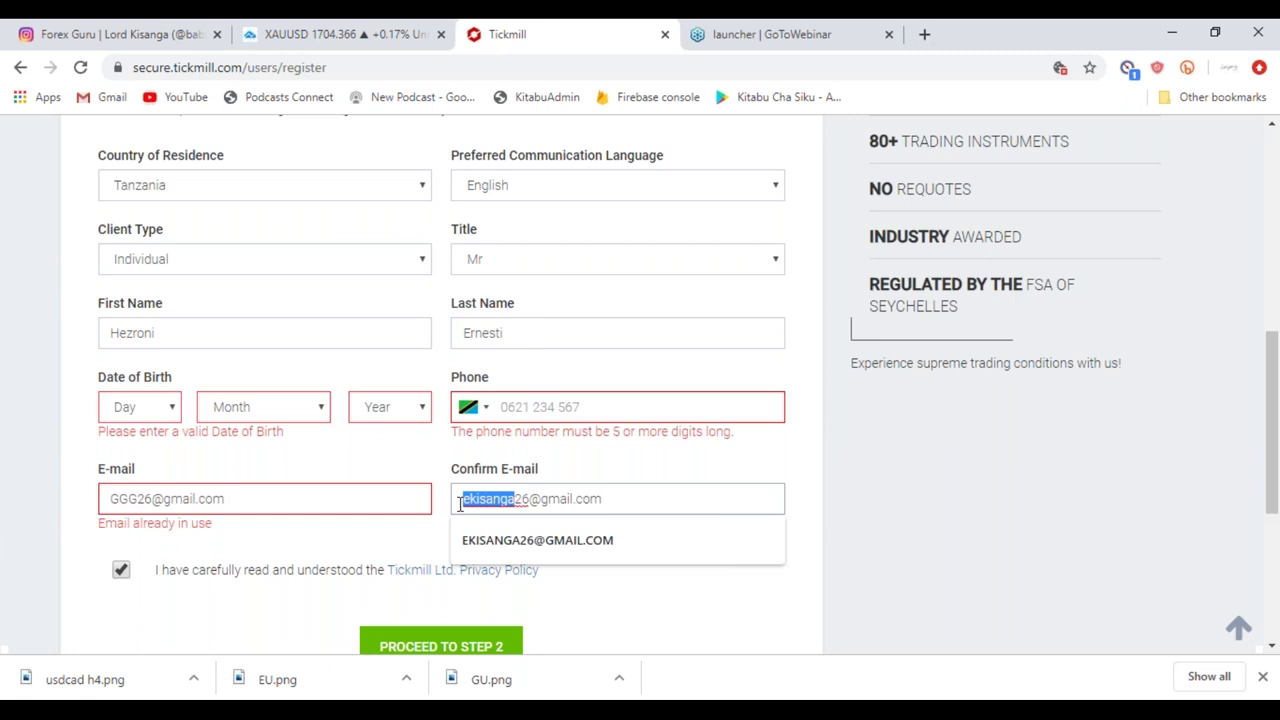
{"action": "type", "text": "GGG"}
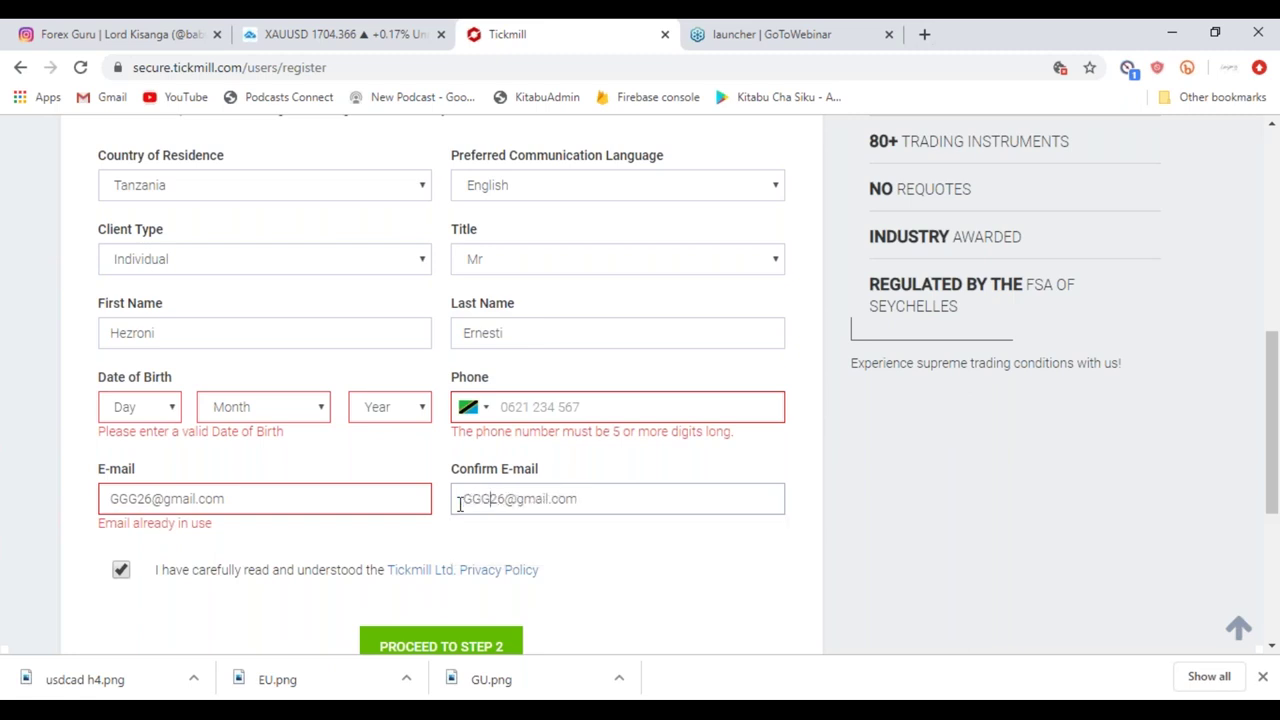
Enter the applicant's phone number in the Phone field.
{"action": "left_click", "coordinate": [523, 412]}
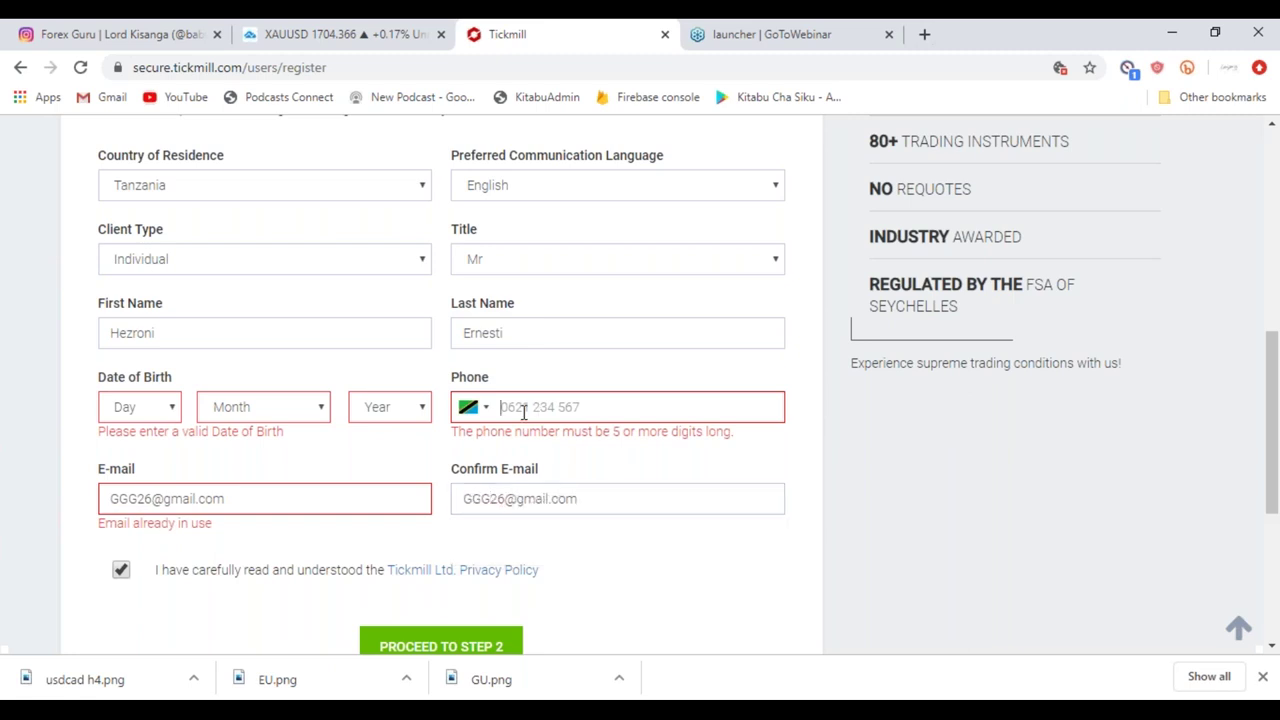
{"action": "scroll", "coordinate": [318, 578], "scroll_direction": "down", "scroll_amount": 1}
Resubmit the first registration step and scroll the form to find the flagged fields.
{"action": "left_click", "coordinate": [434, 558]}
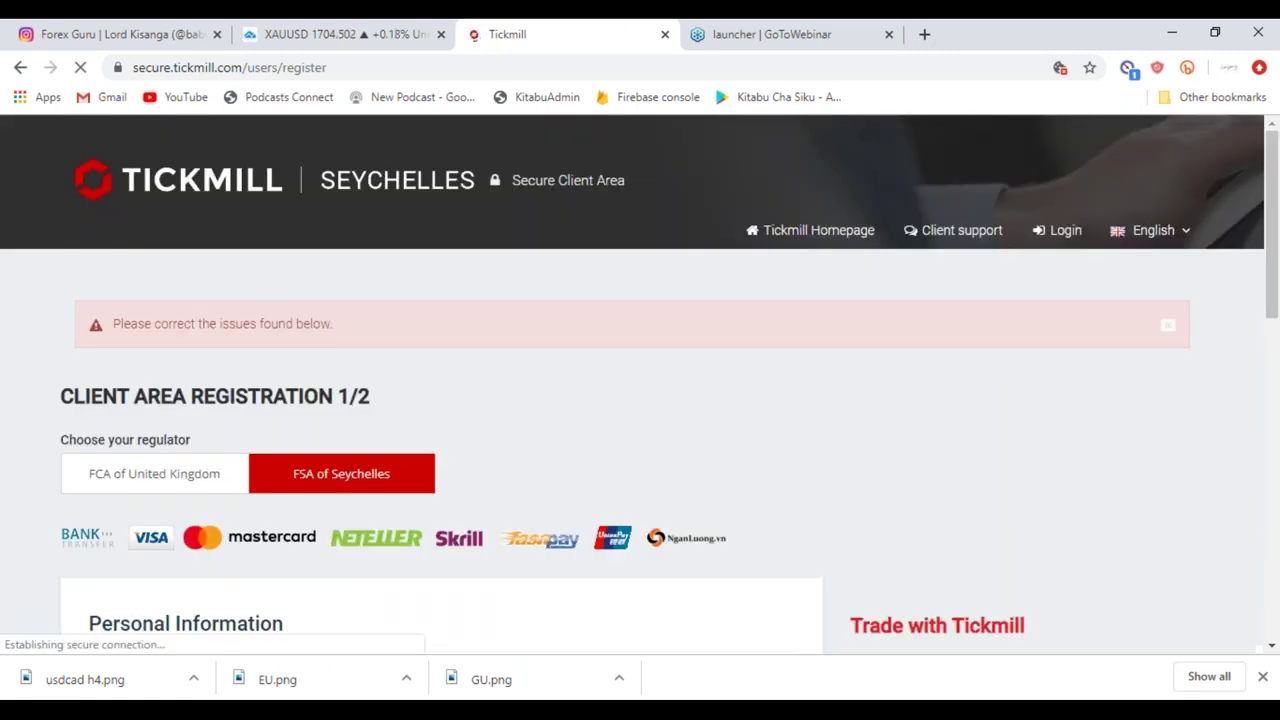
{"action": "scroll", "coordinate": [336, 520], "scroll_direction": "down", "scroll_amount": 1}
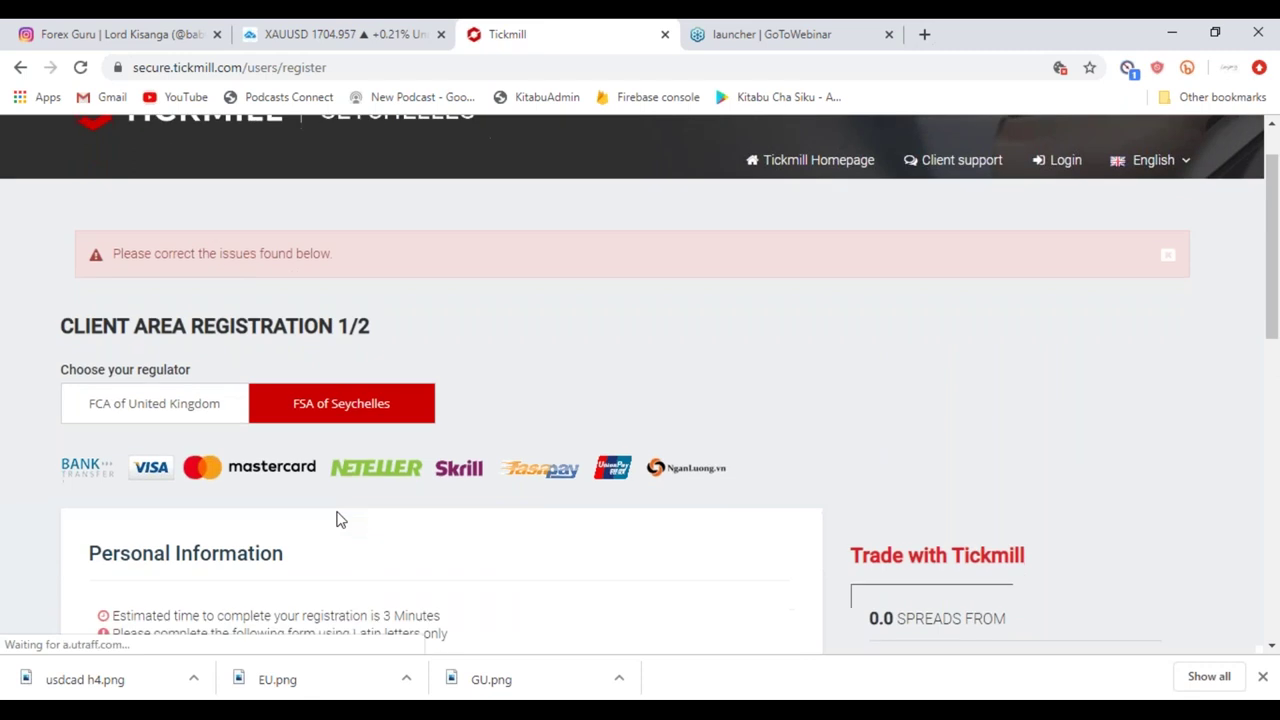
{"action": "scroll", "coordinate": [336, 520], "scroll_direction": "down", "scroll_amount": 1}
{"action": "scroll", "coordinate": [336, 520], "scroll_direction": "up", "scroll_amount": 2}
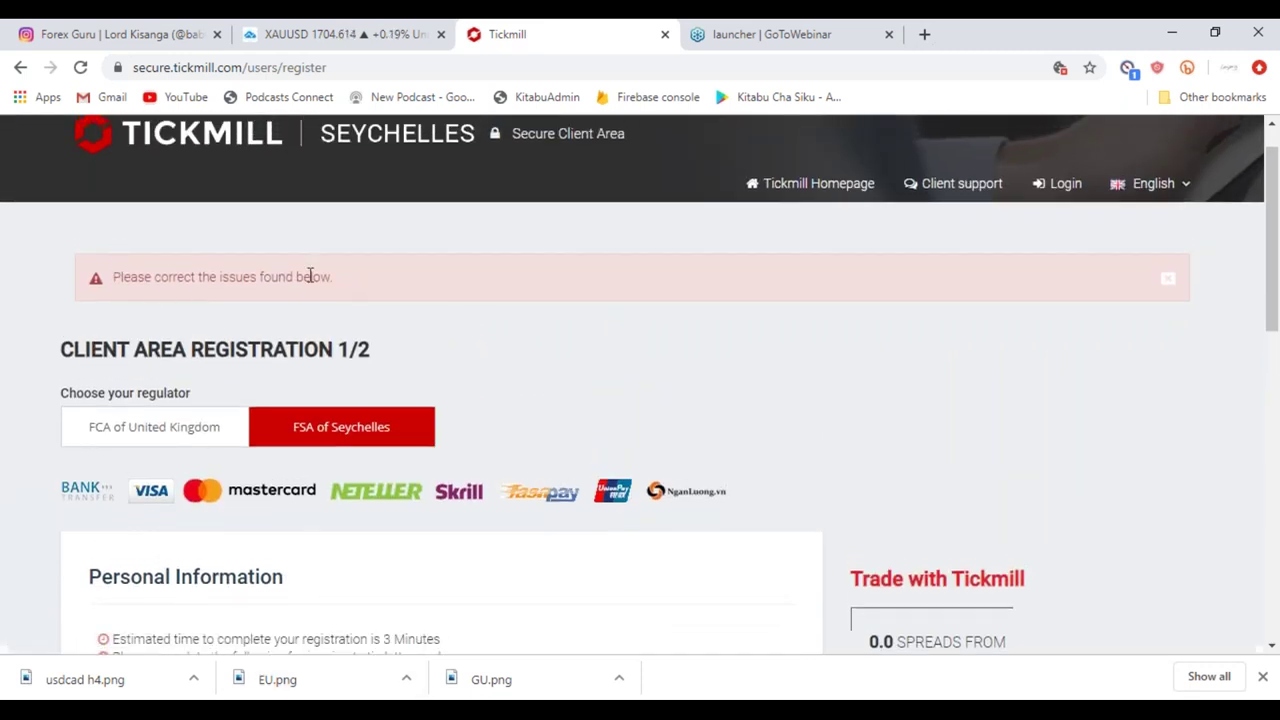
{"action": "scroll", "coordinate": [196, 500], "scroll_direction": "down", "scroll_amount": 4}
{"action": "scroll", "coordinate": [196, 500], "scroll_direction": "down", "scroll_amount": 1}
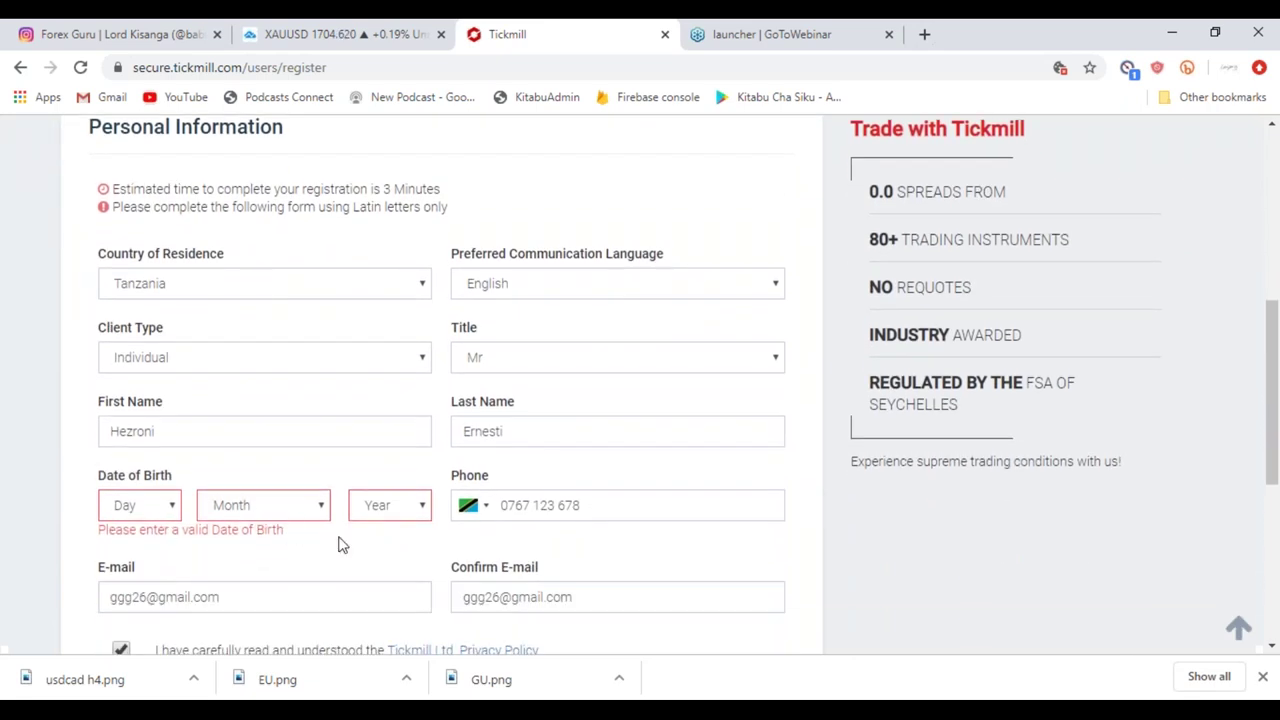
{"action": "scroll", "coordinate": [338, 545], "scroll_direction": "up", "scroll_amount": 5}
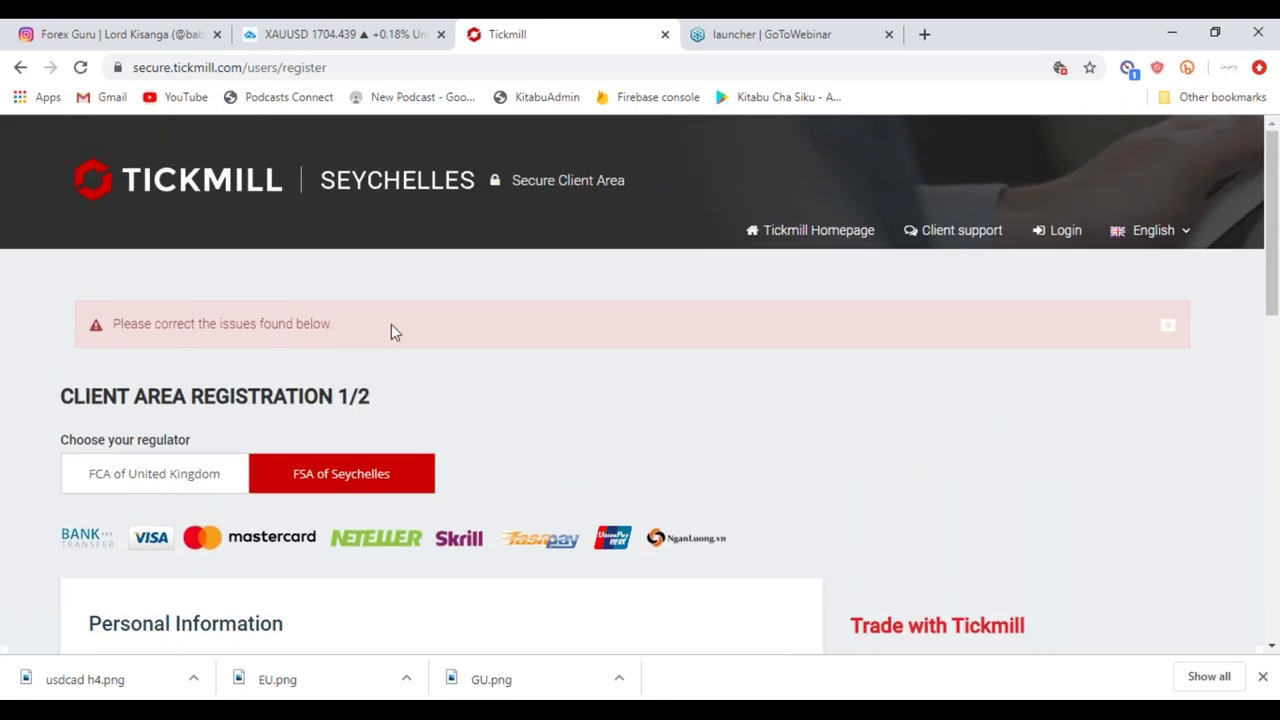
{"action": "scroll", "coordinate": [391, 324], "scroll_direction": "down", "scroll_amount": 7}
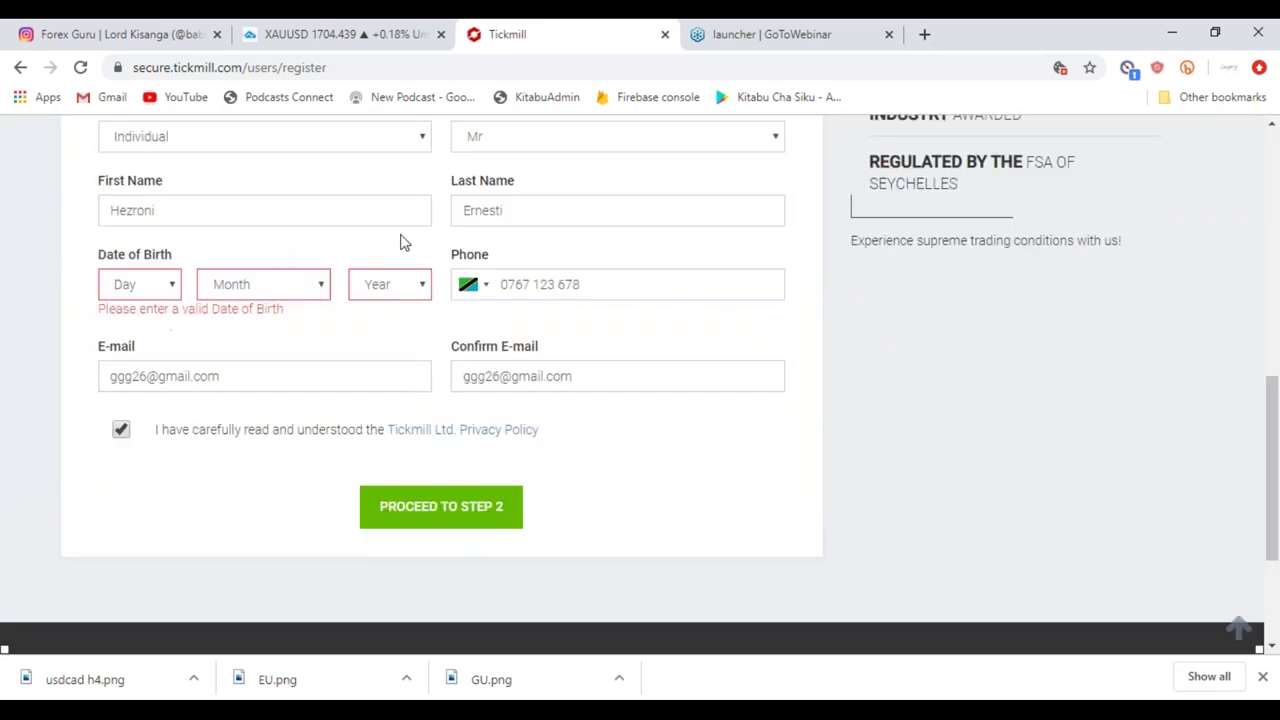
Set the date of birth to 3 June 1988 and proceed to step 2.
{"action": "left_click", "coordinate": [138, 287]}
{"action": "left_click", "coordinate": [128, 362]}
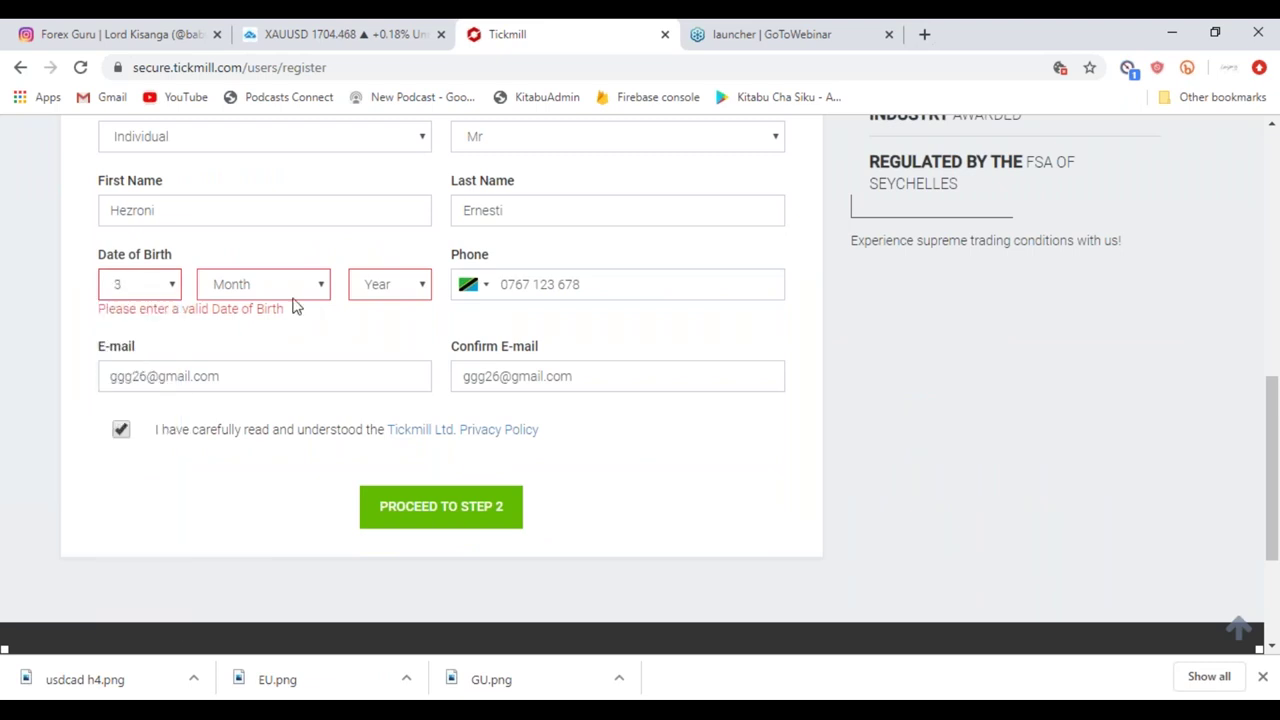
{"action": "left_click", "coordinate": [289, 292]}
{"action": "left_click", "coordinate": [240, 410]}
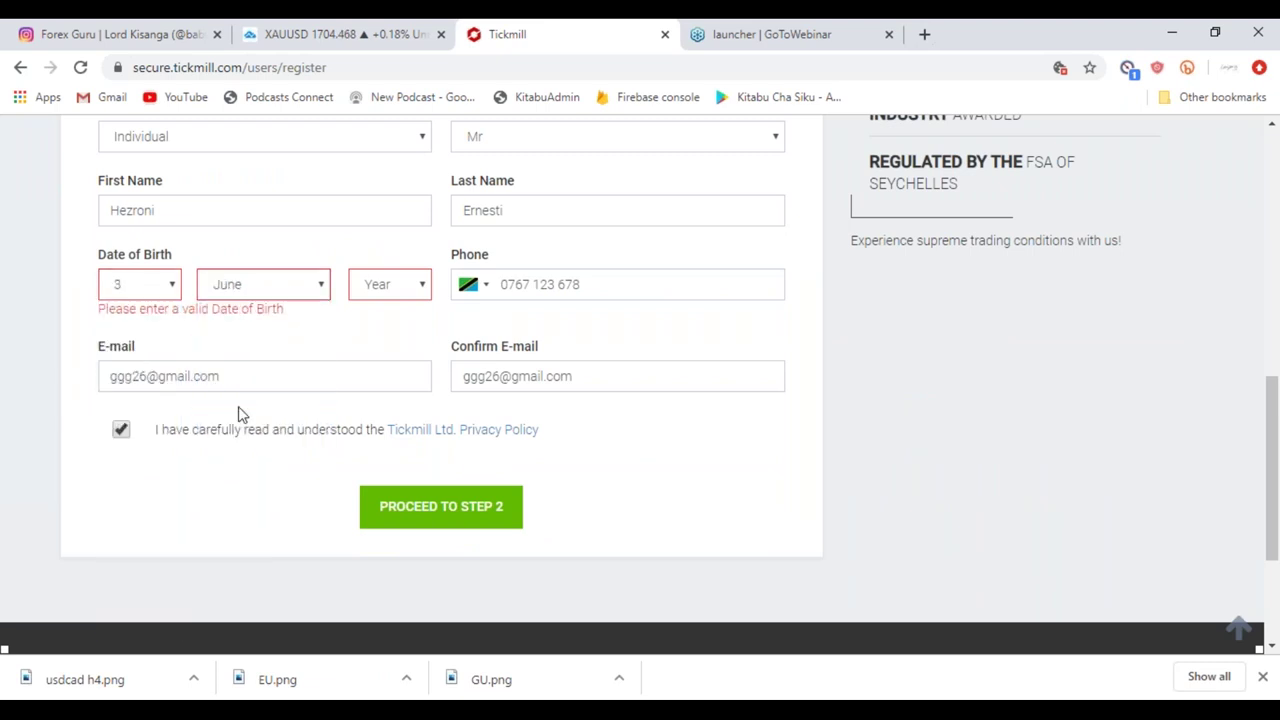
{"action": "left_click", "coordinate": [423, 289]}
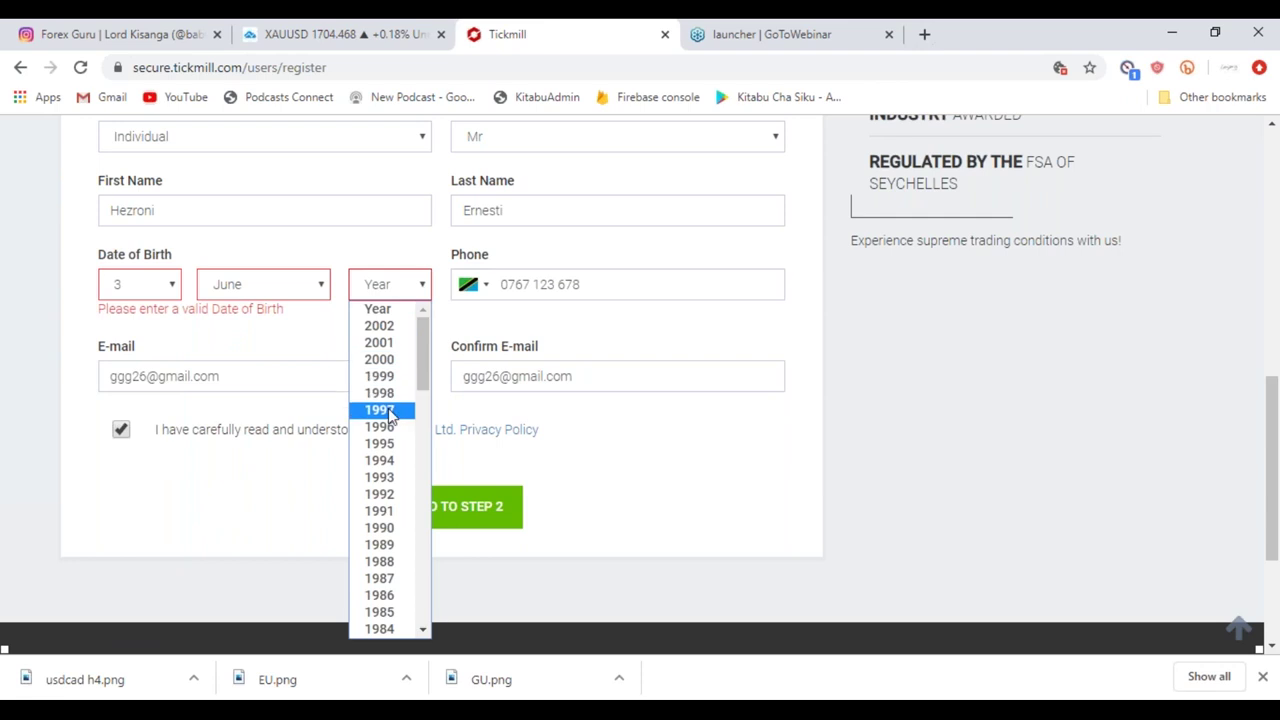
{"action": "left_click", "coordinate": [380, 562]}
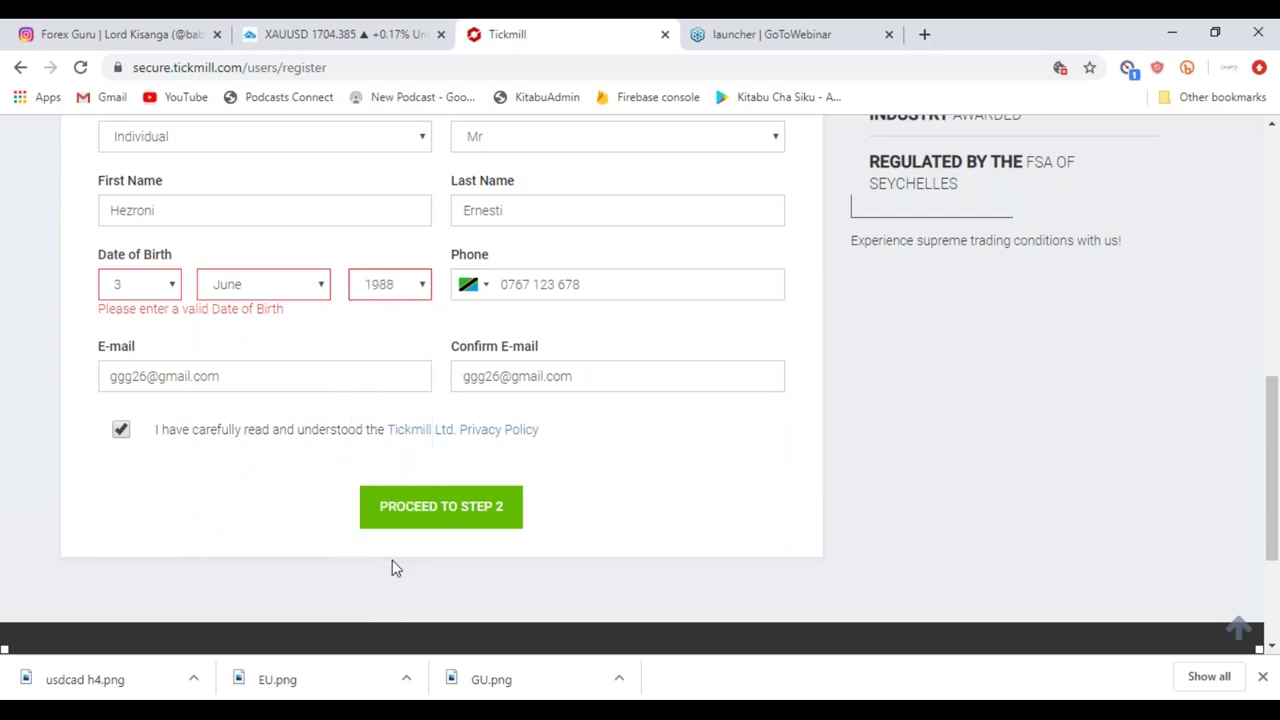
{"action": "left_click", "coordinate": [432, 510]}
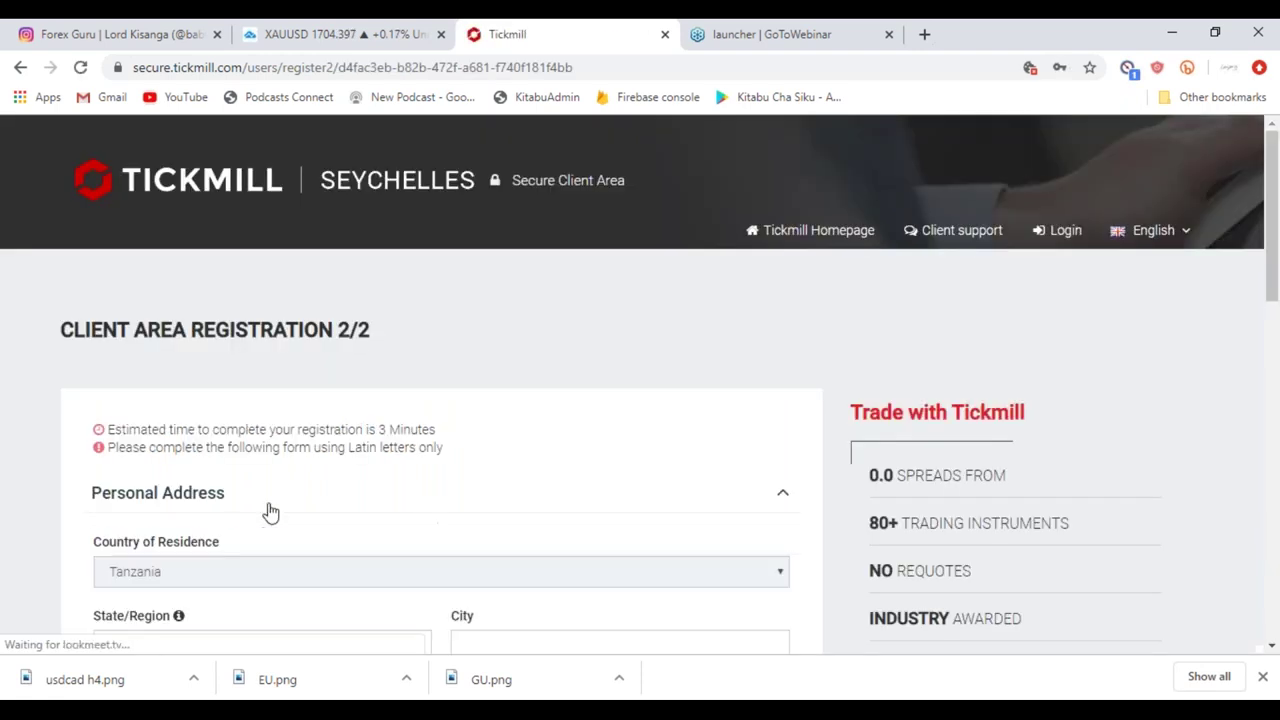
{"action": "scroll", "coordinate": [266, 511], "scroll_direction": "down", "scroll_amount": 2}
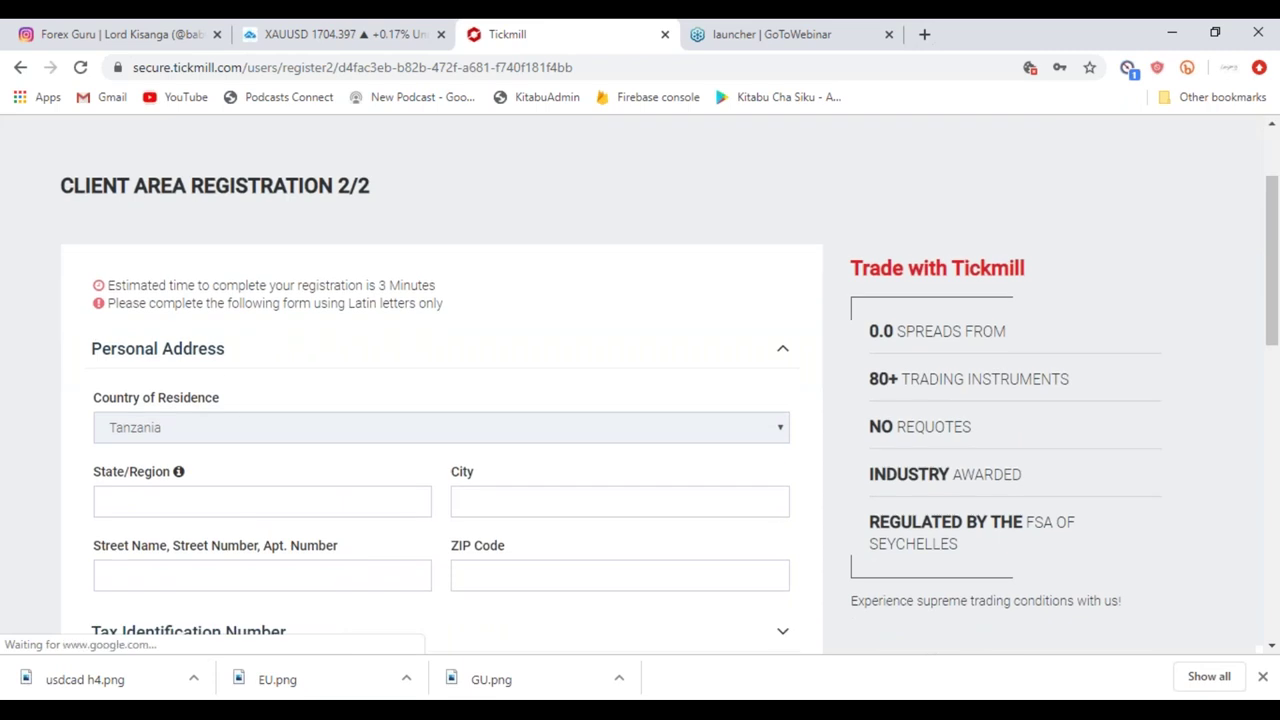
{"action": "scroll", "coordinate": [140, 337], "scroll_direction": "down", "scroll_amount": 2}
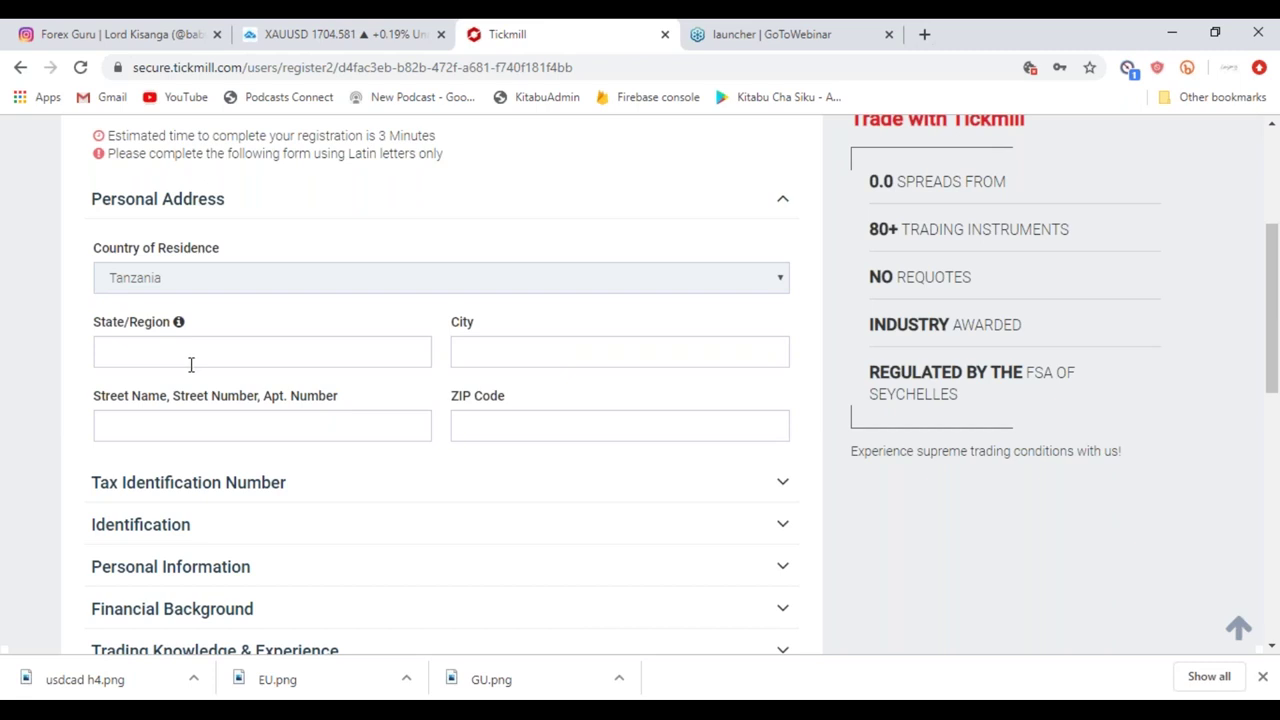
{"action": "scroll", "coordinate": [157, 437], "scroll_direction": "down", "scroll_amount": 1}
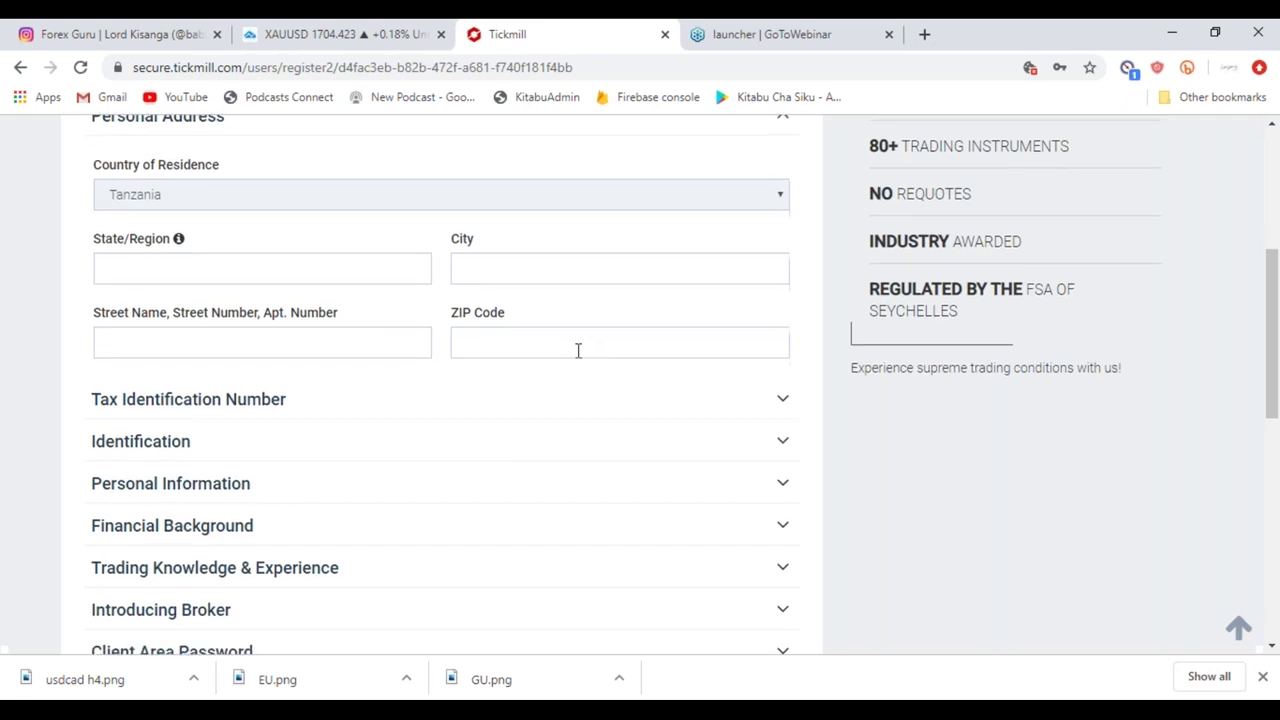
{"action": "scroll", "coordinate": [577, 349], "scroll_direction": "down", "scroll_amount": 2}
Expand the Tax Identification Number section, highlight its provided-later hint, then collapse it.
{"action": "left_click", "coordinate": [783, 244]}
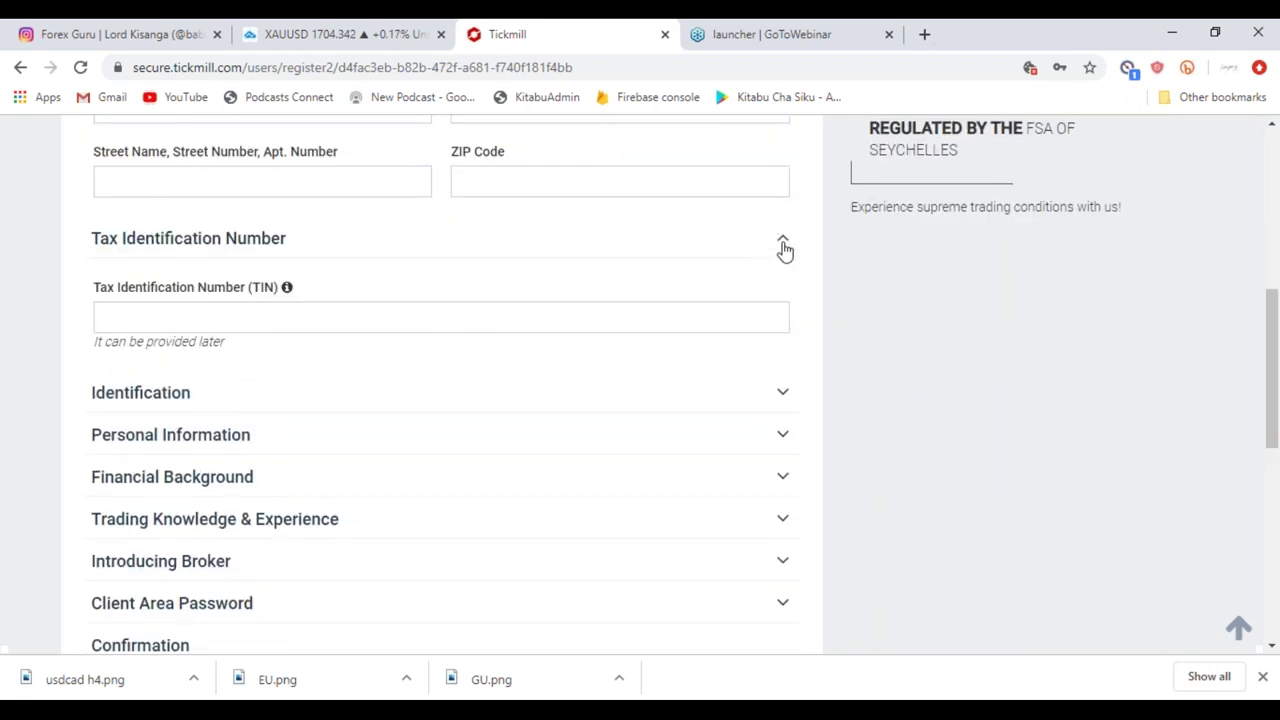
{"action": "left_click", "coordinate": [786, 245]}
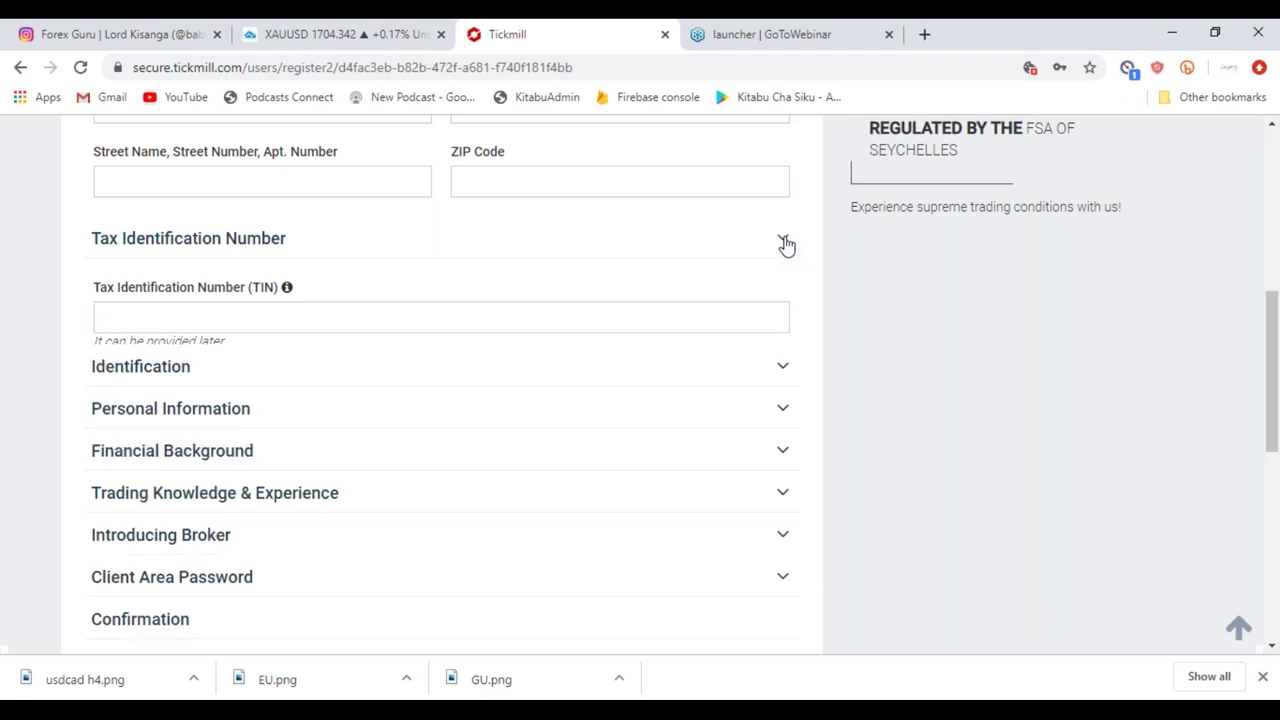
{"action": "left_click", "coordinate": [786, 245]}
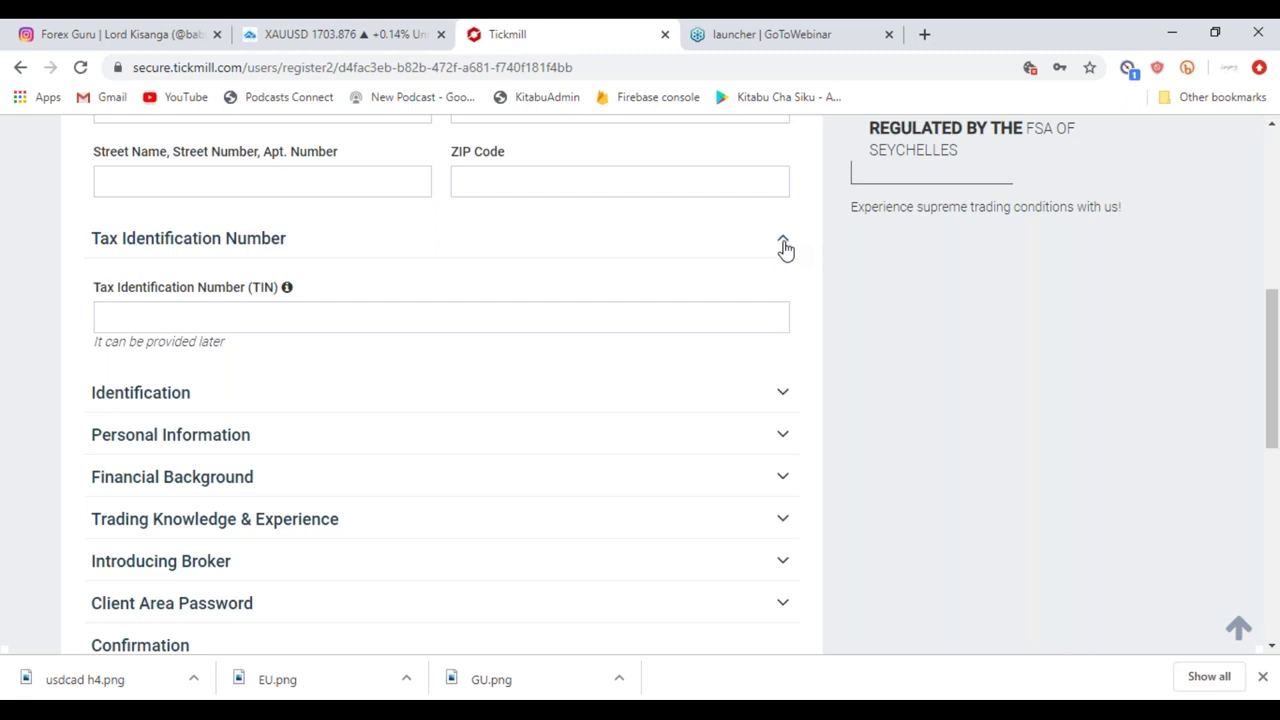
{"action": "left_click_drag", "start_coordinate": [91, 286], "coordinate": [268, 368]}
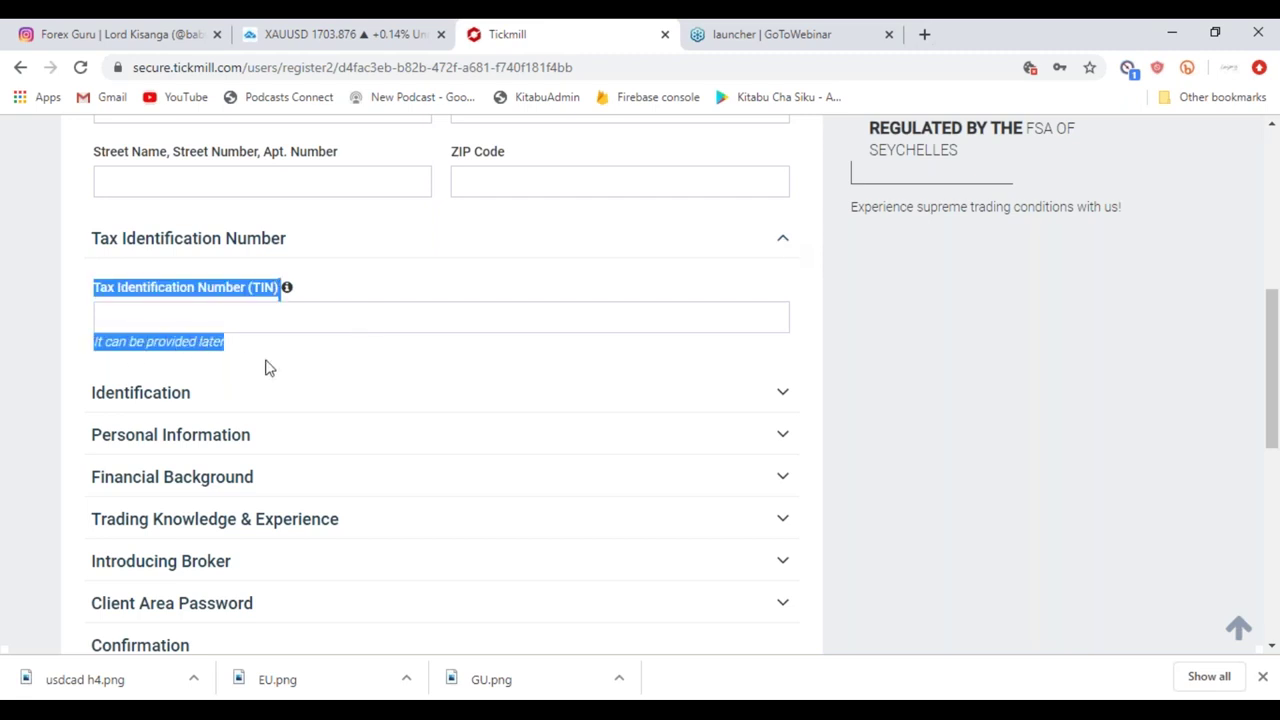
{"action": "left_click", "coordinate": [784, 246]}
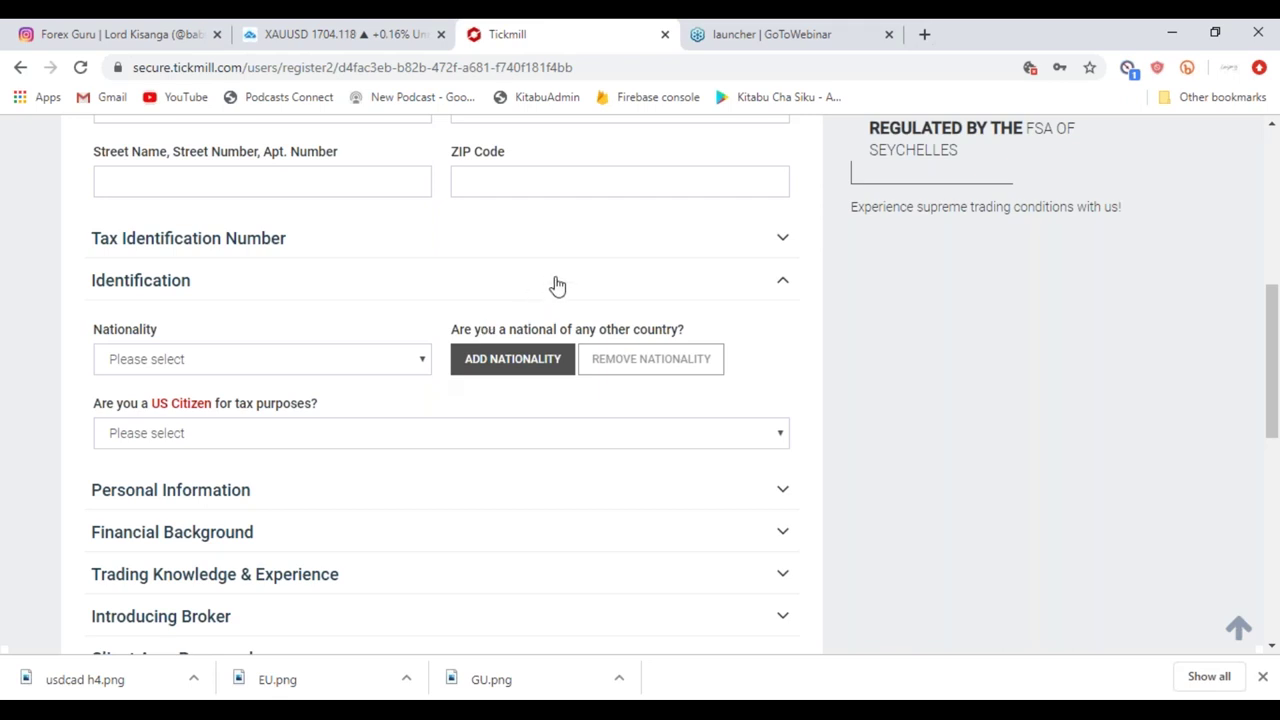
Set nationality to Tanzania and answer No to US Citizen for tax purposes.
{"action": "left_click", "coordinate": [423, 364]}
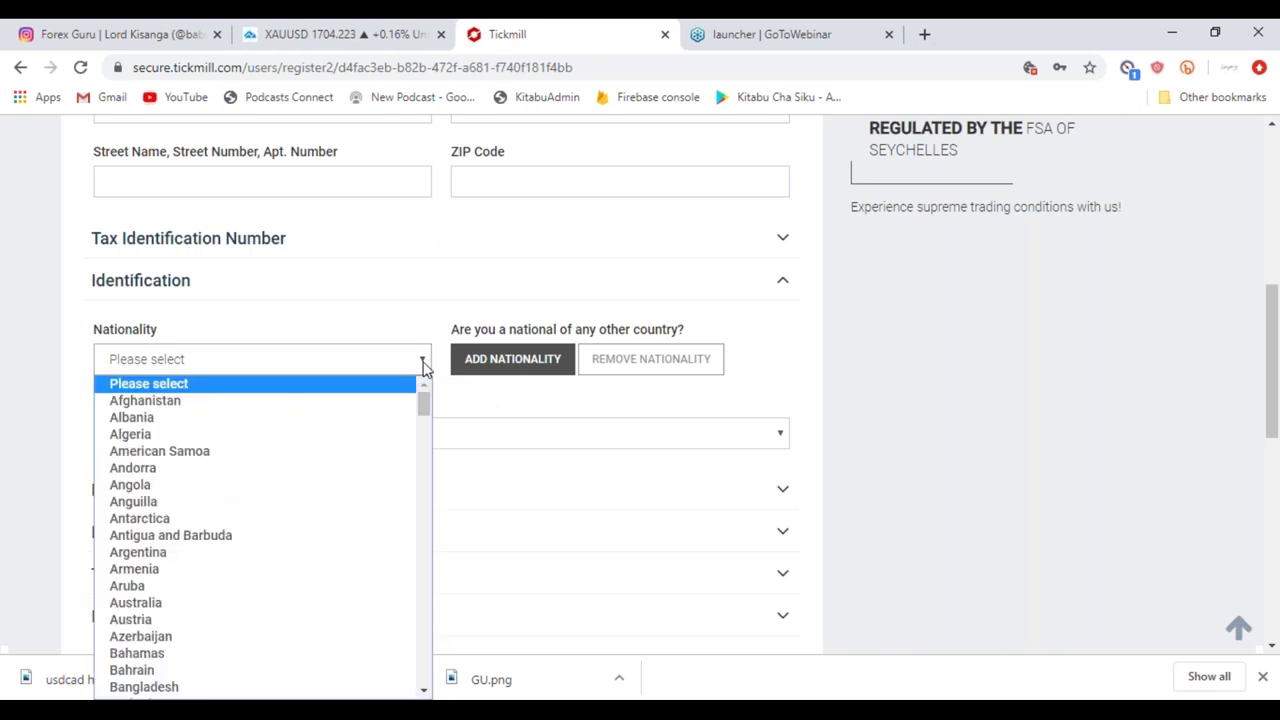
{"action": "left_click", "coordinate": [339, 364]}
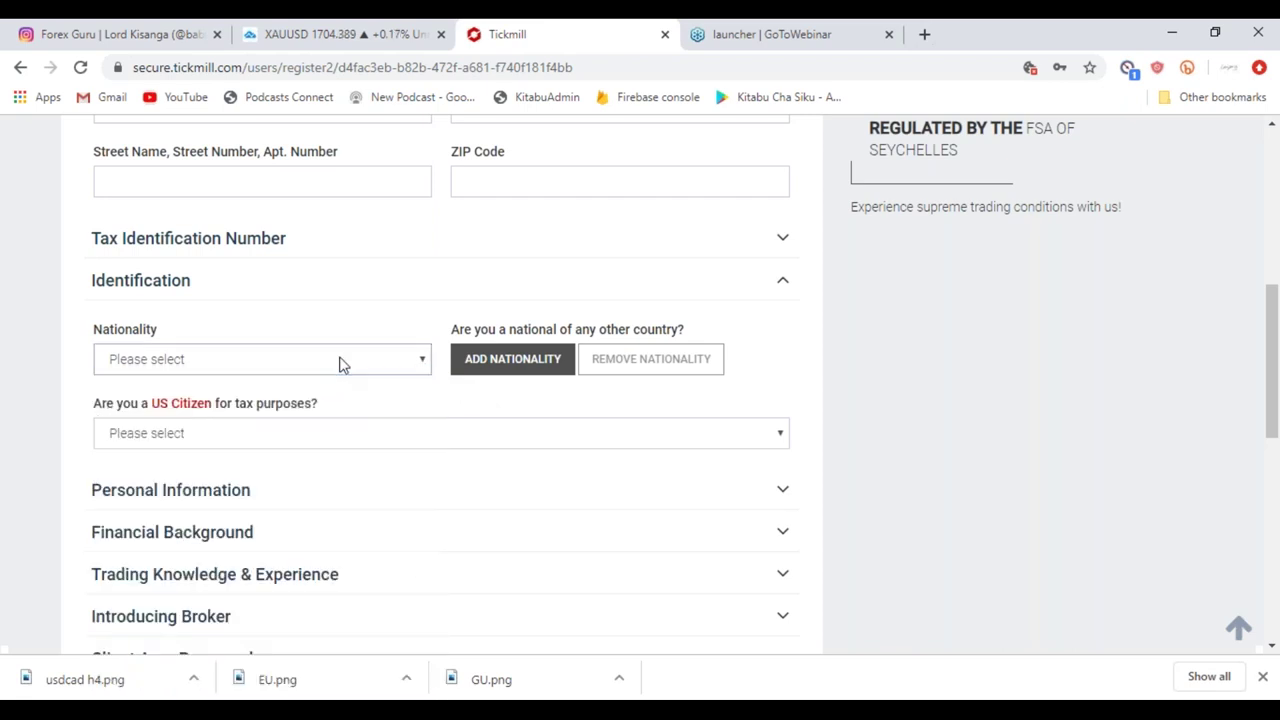
{"action": "key", "text": "t"}
{"action": "key", "text": "n"}
{"action": "key", "text": "t"}
{"action": "key", "text": "a"}
{"action": "key", "text": "n"}
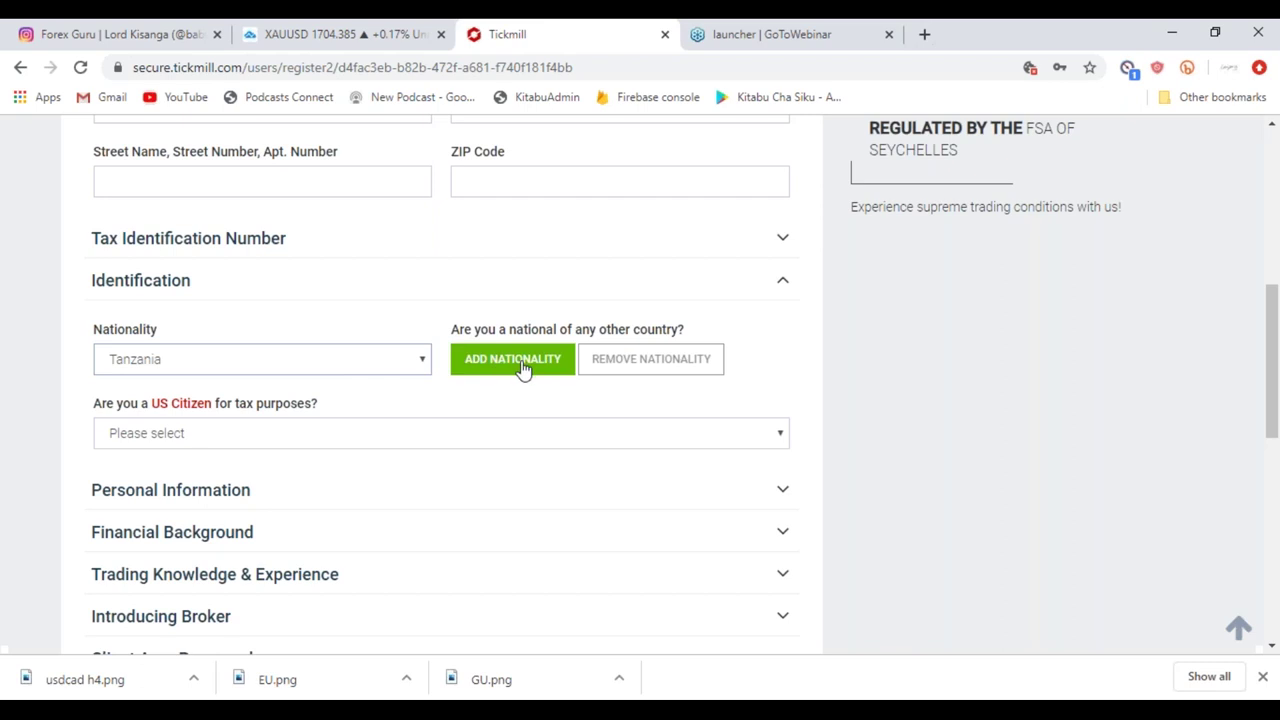
{"action": "left_click", "coordinate": [818, 382]}
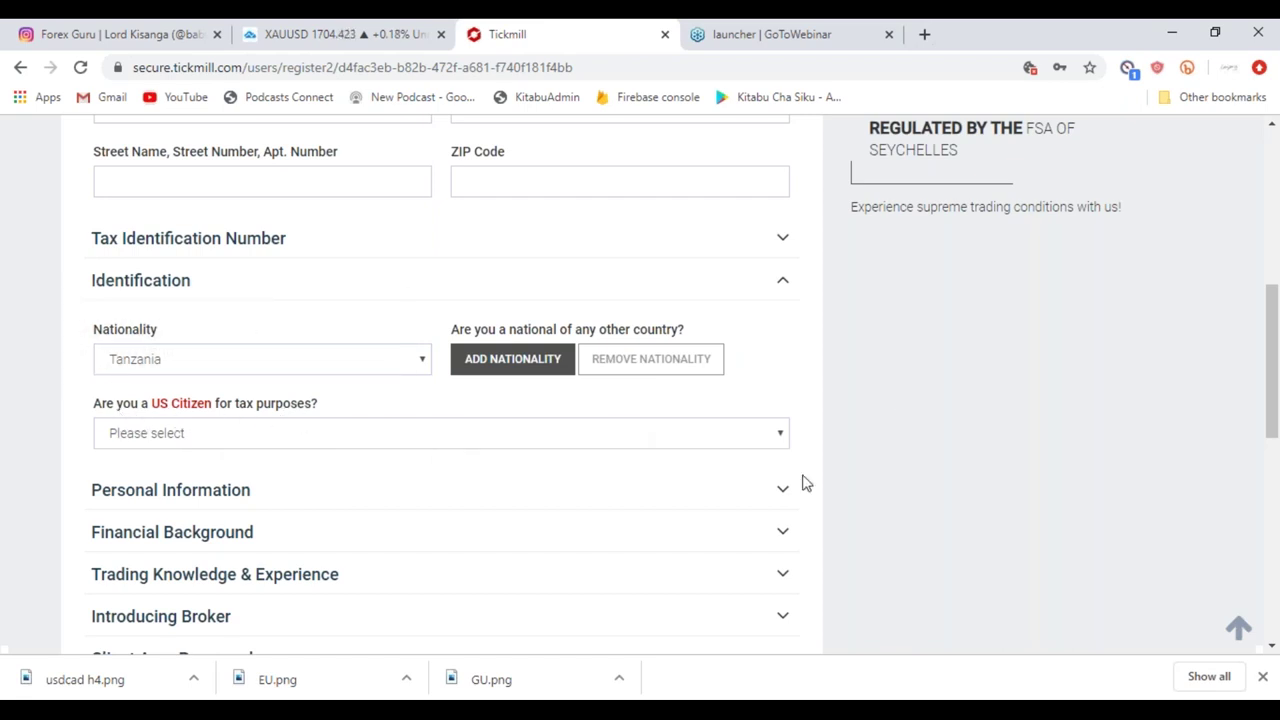
{"action": "left_click", "coordinate": [782, 440]}
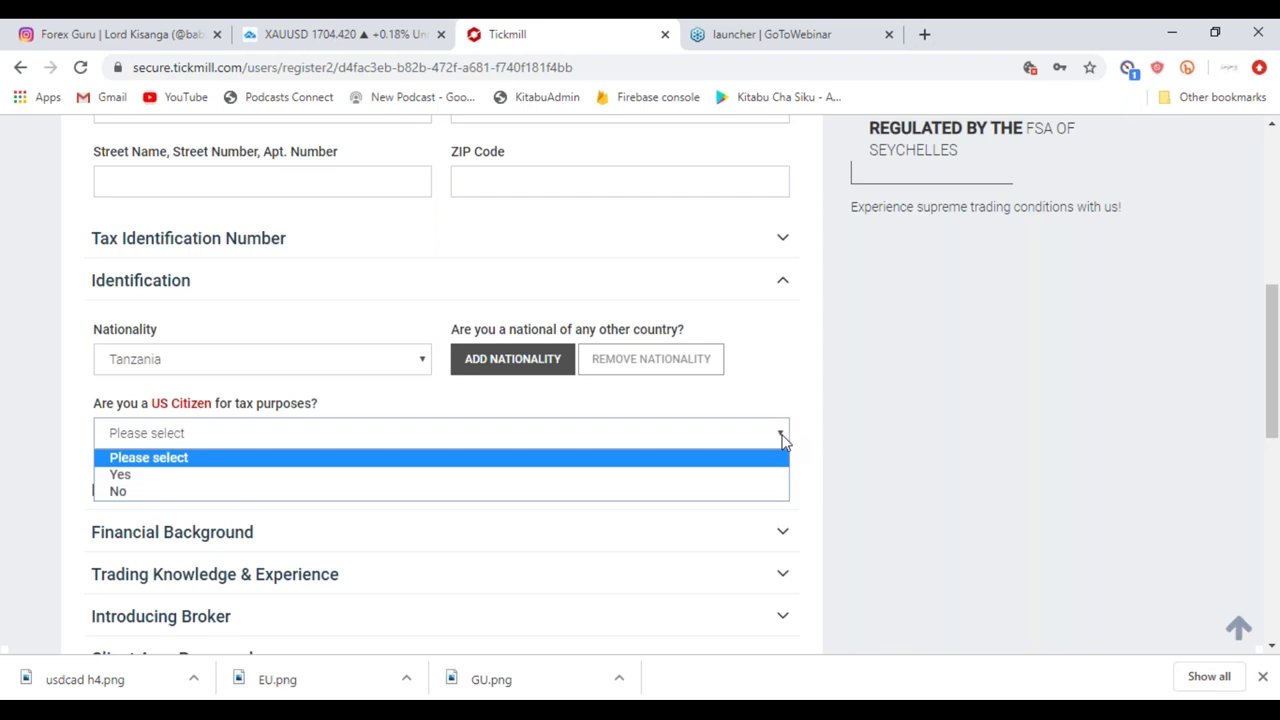
{"action": "left_click", "coordinate": [669, 492]}
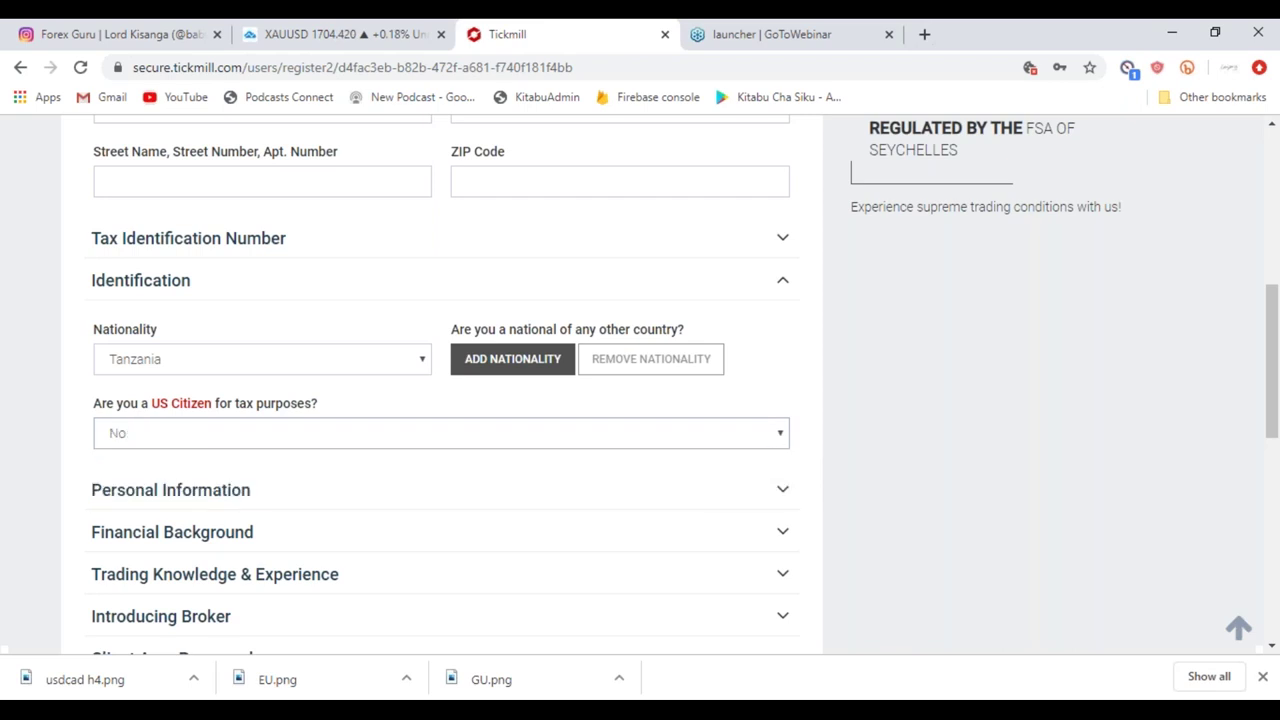
{"action": "scroll", "coordinate": [362, 468], "scroll_direction": "down", "scroll_amount": 2}
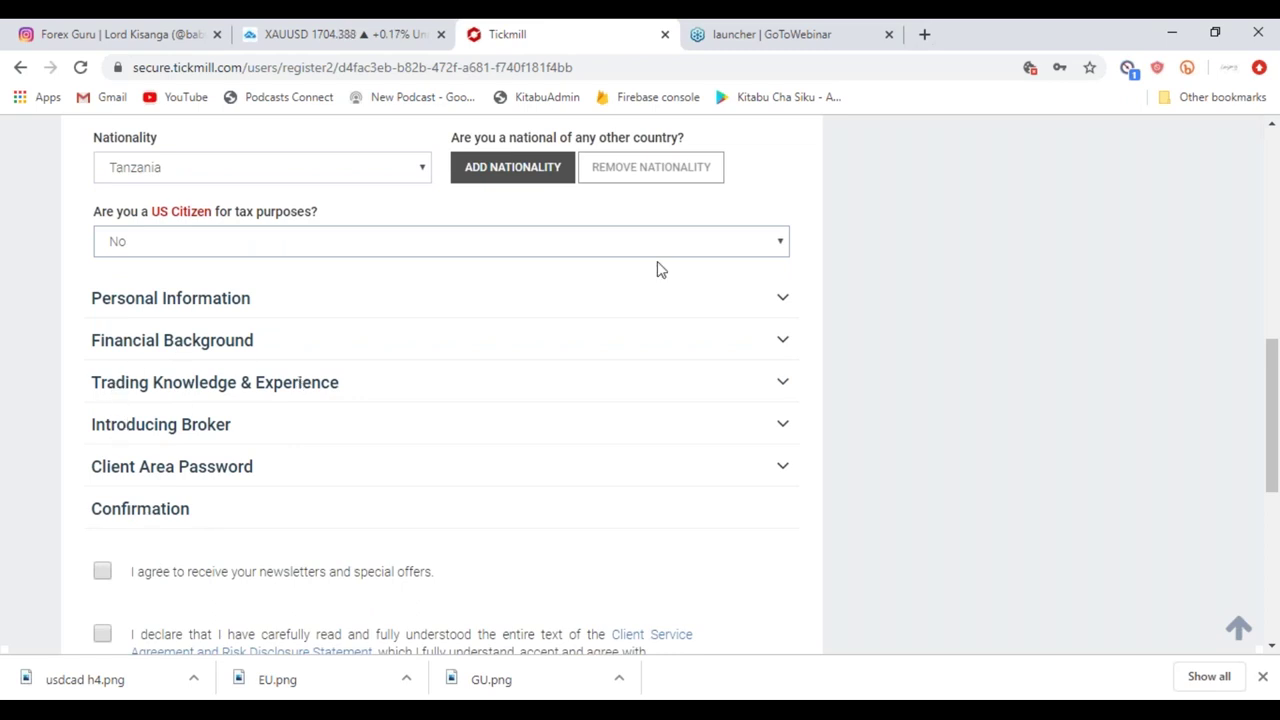
In Personal Information, choose Bachelor's degree education and answer No to being employed.
{"action": "left_click", "coordinate": [782, 302]}
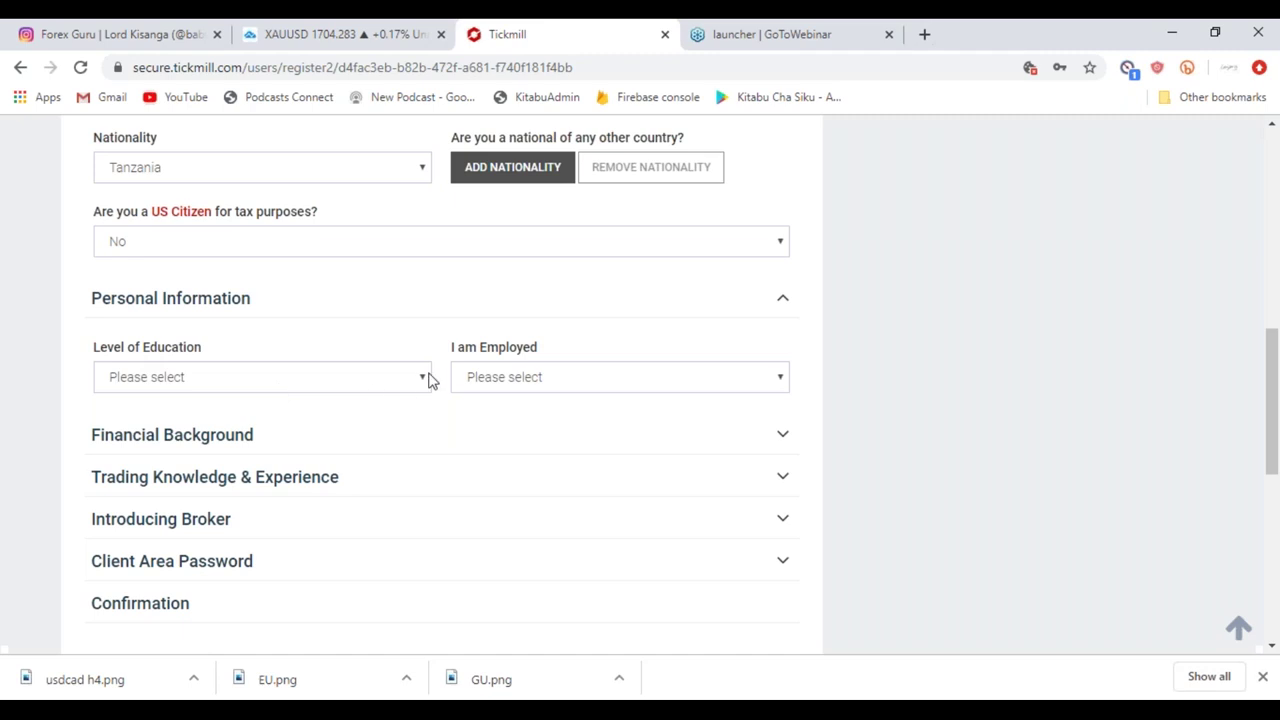
{"action": "left_click", "coordinate": [430, 379]}
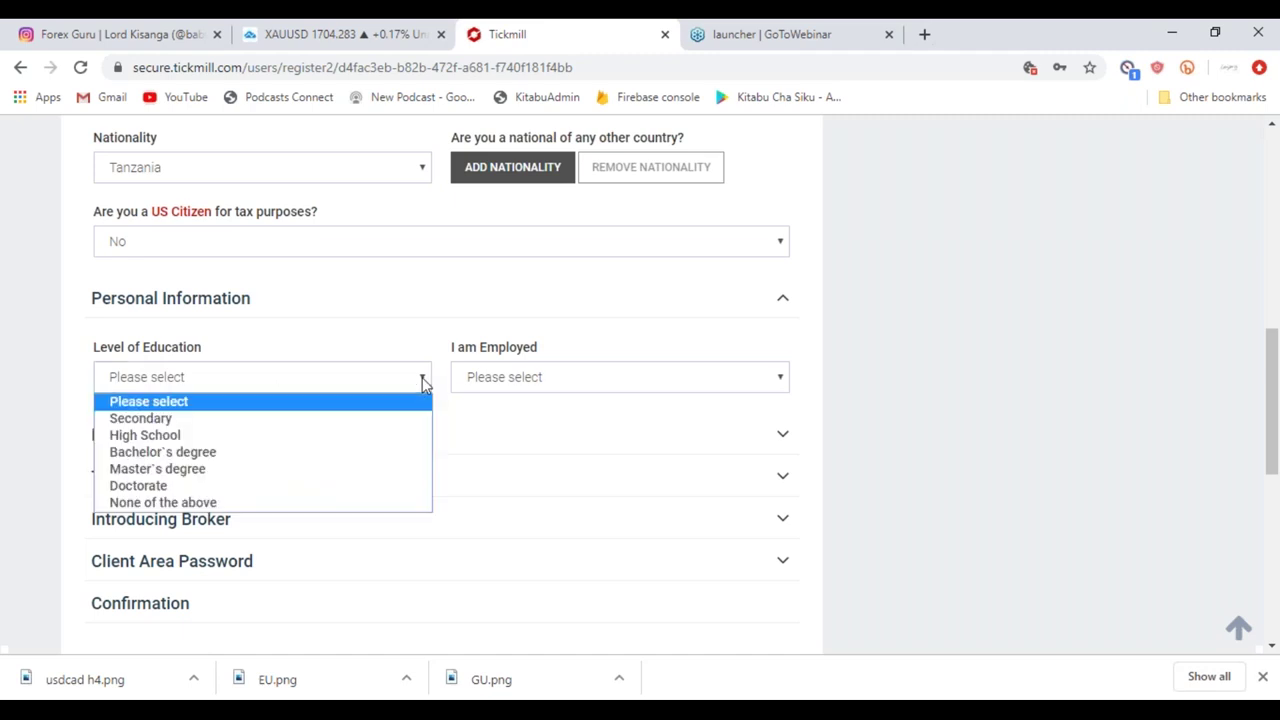
{"action": "left_click", "coordinate": [261, 455]}
{"action": "left_click", "coordinate": [783, 378]}
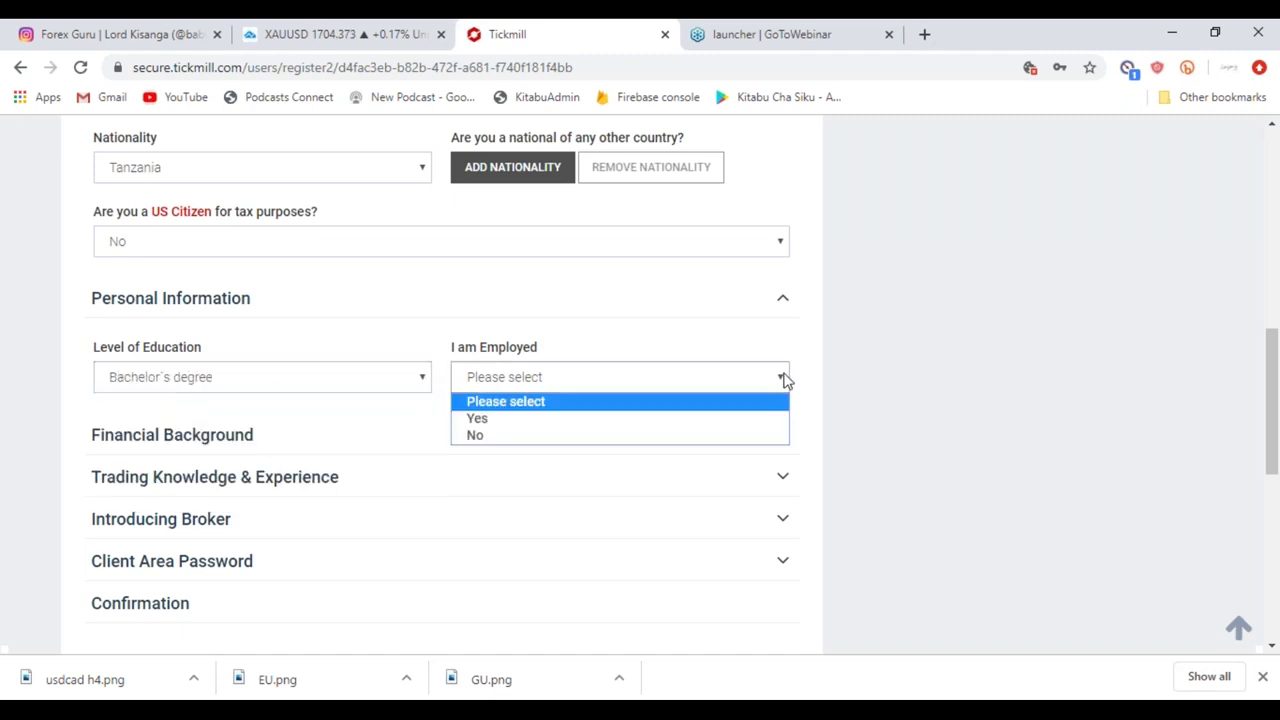
{"action": "left_click", "coordinate": [547, 436]}
{"action": "left_click", "coordinate": [777, 434]}
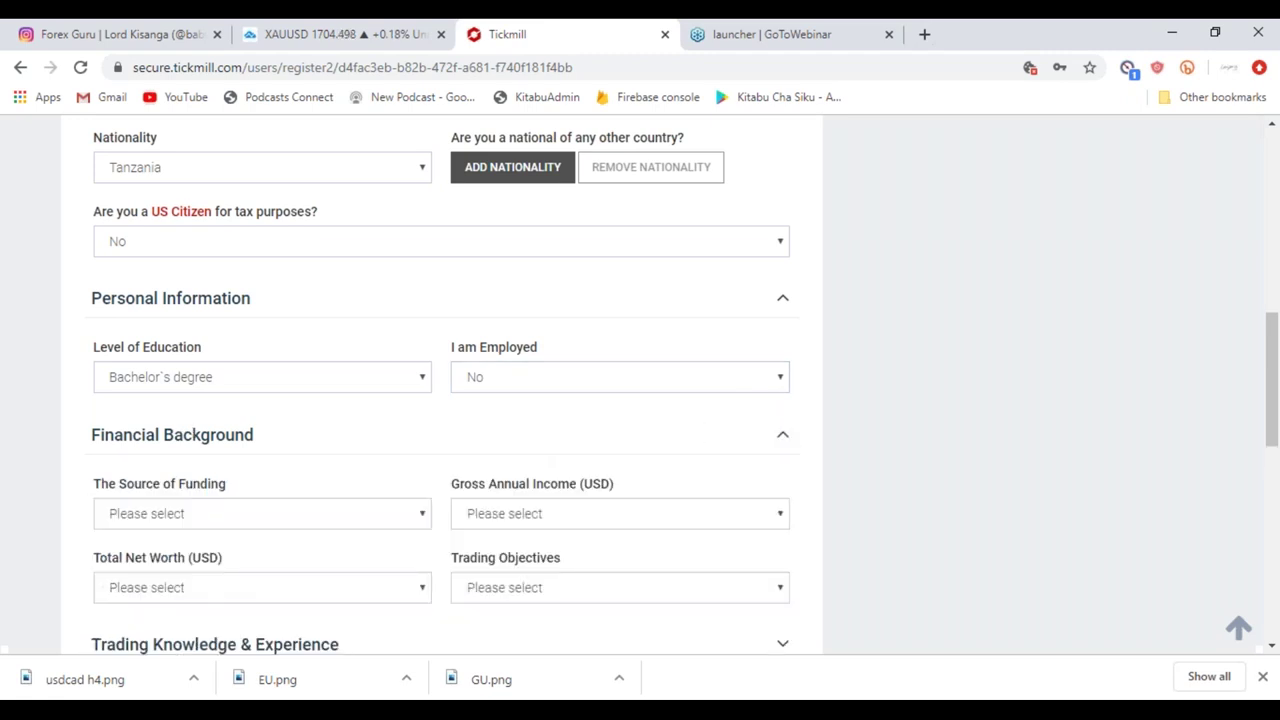
{"action": "scroll", "coordinate": [250, 370], "scroll_direction": "down", "scroll_amount": 3}
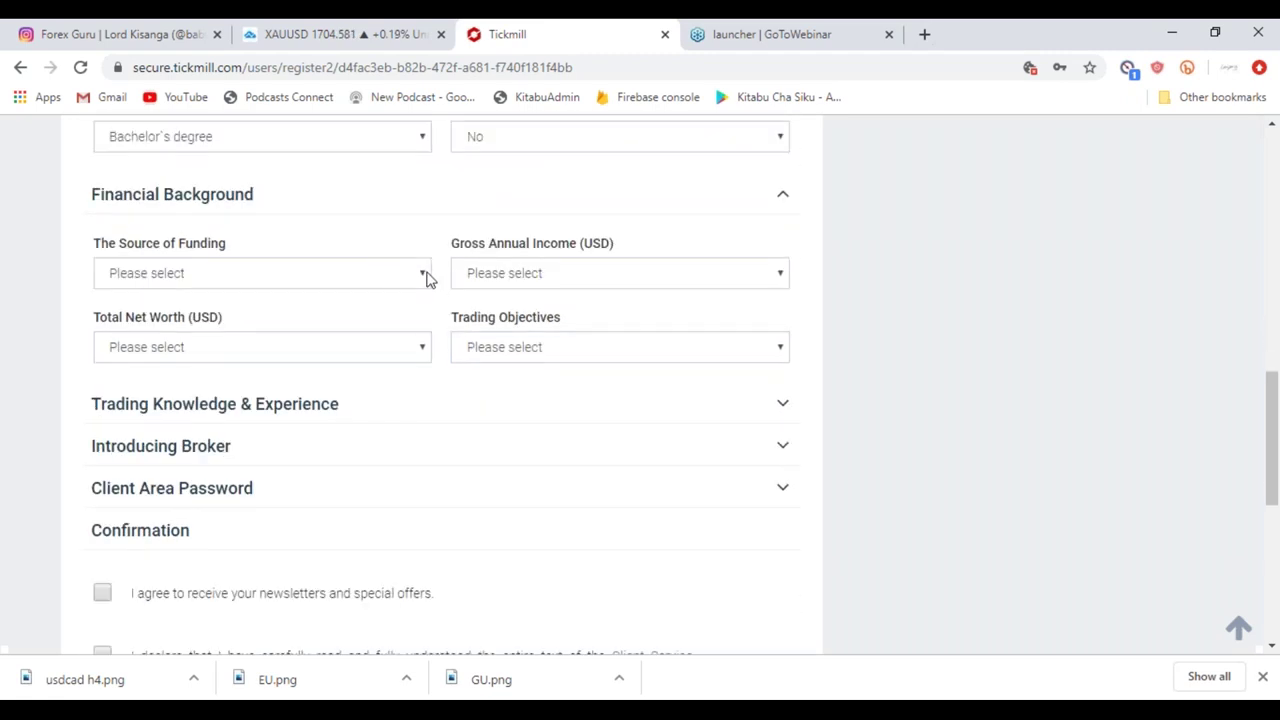
Browse the Source of Funding, Total Net Worth and Trading Objectives lists without choosing.
{"action": "left_click", "coordinate": [425, 276]}
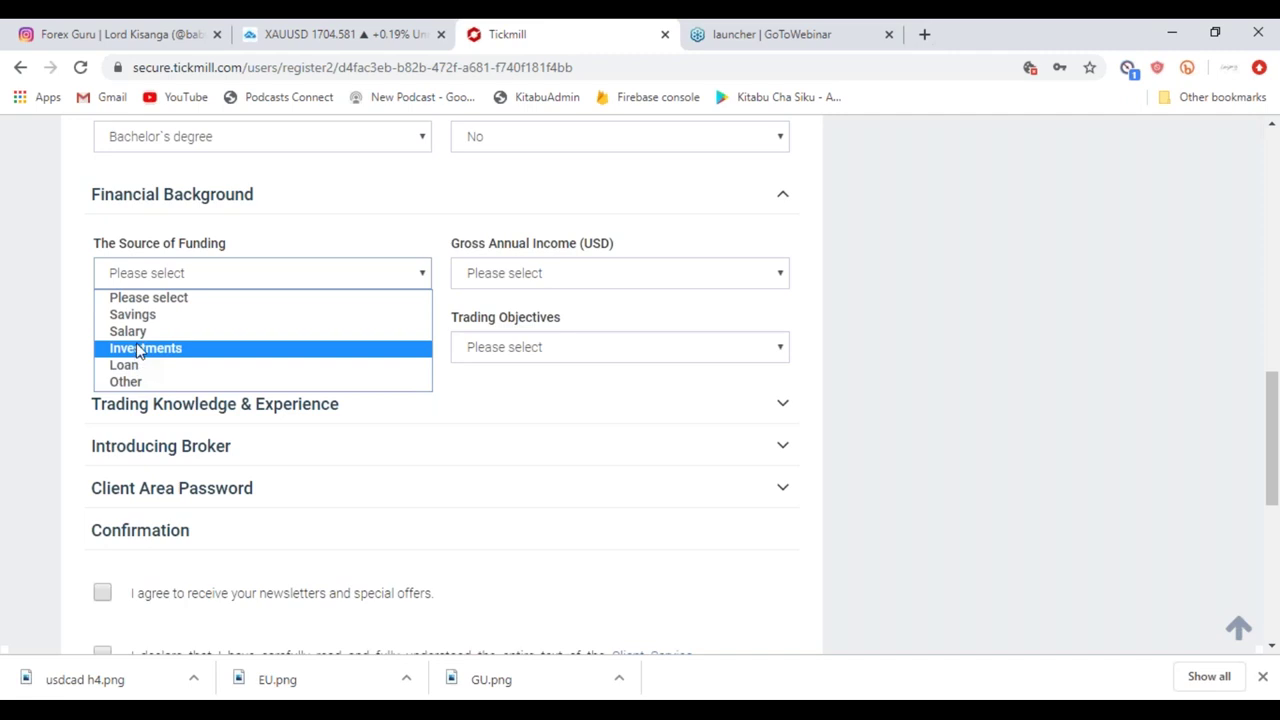
{"action": "left_click", "coordinate": [817, 274]}
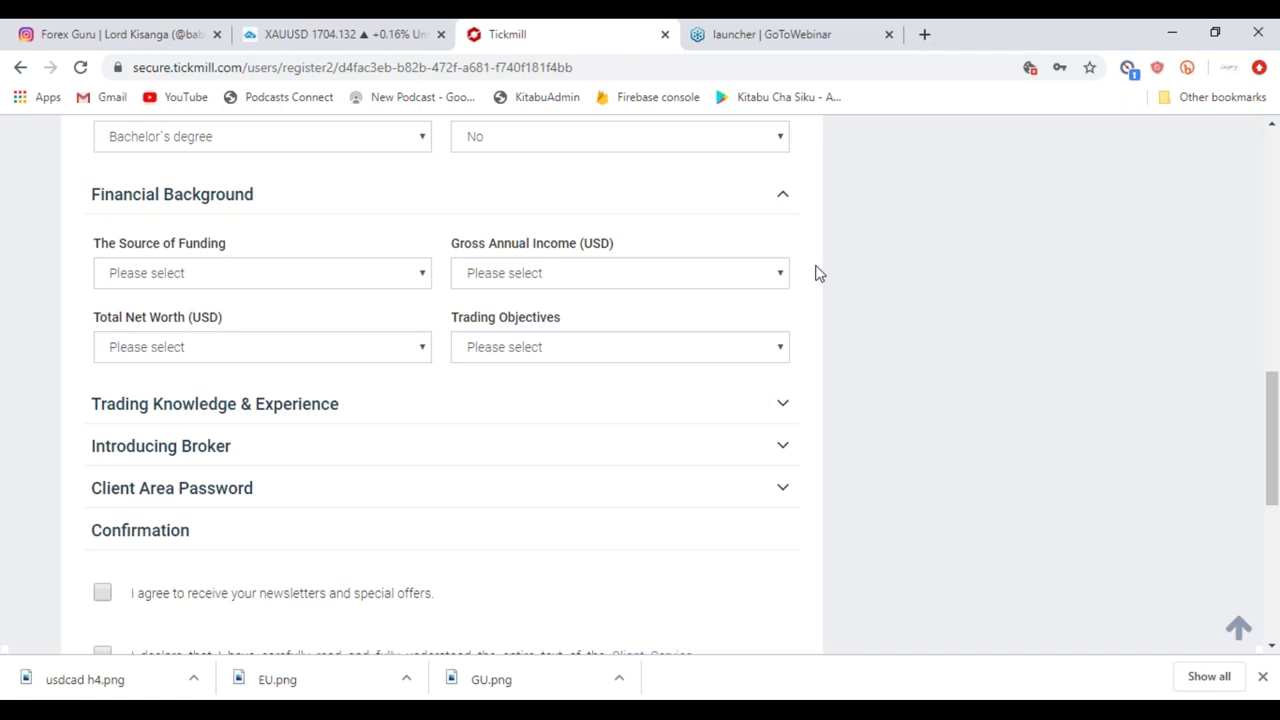
{"action": "left_click", "coordinate": [422, 278]}
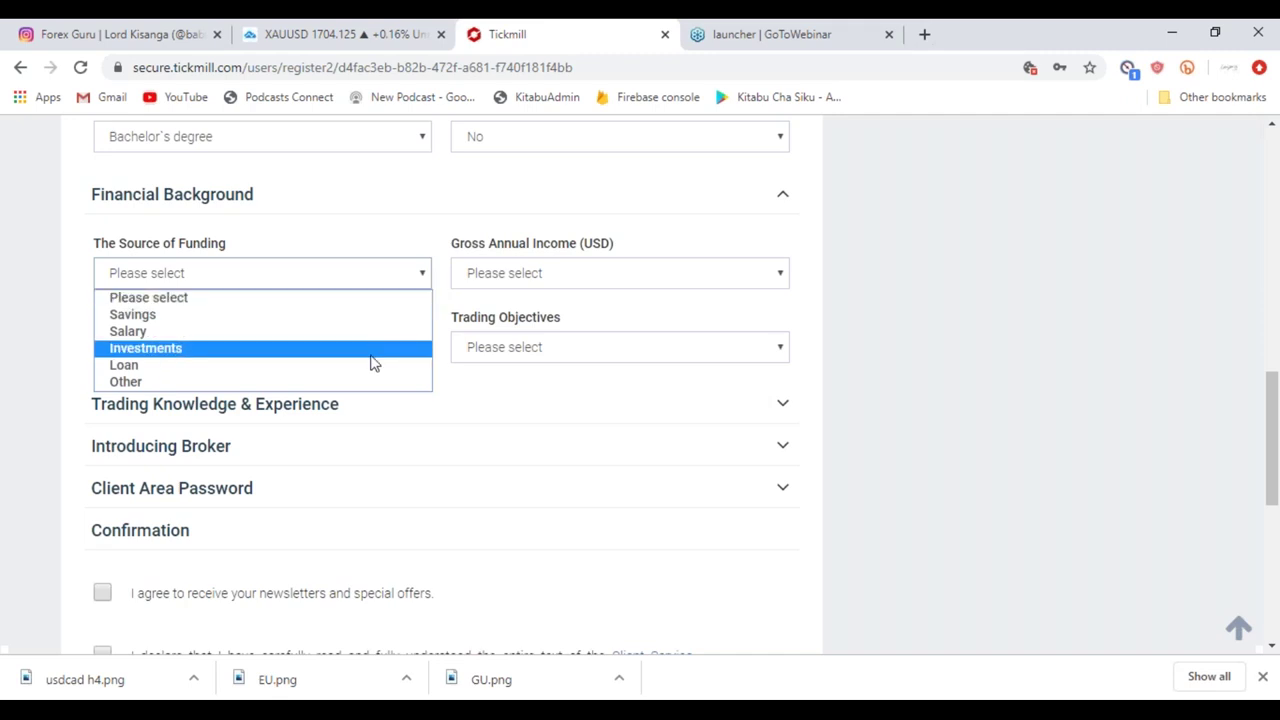
{"action": "left_click", "coordinate": [393, 279]}
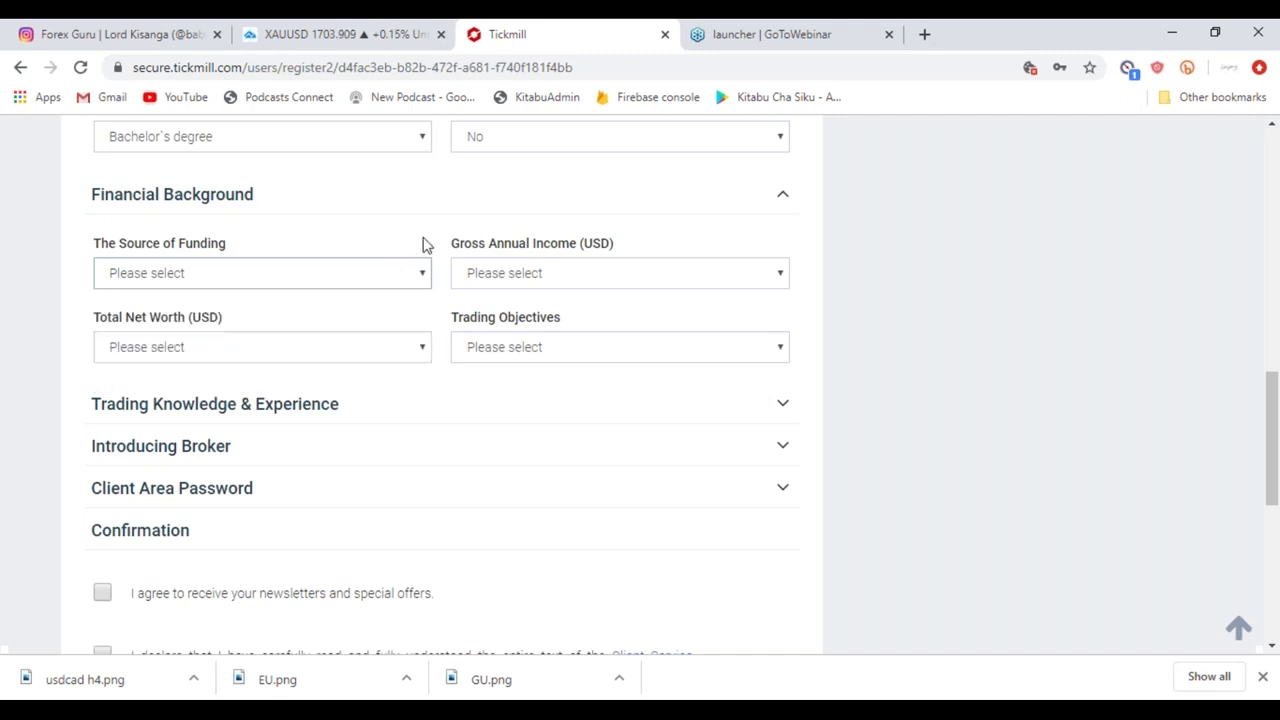
{"action": "left_click", "coordinate": [422, 355]}
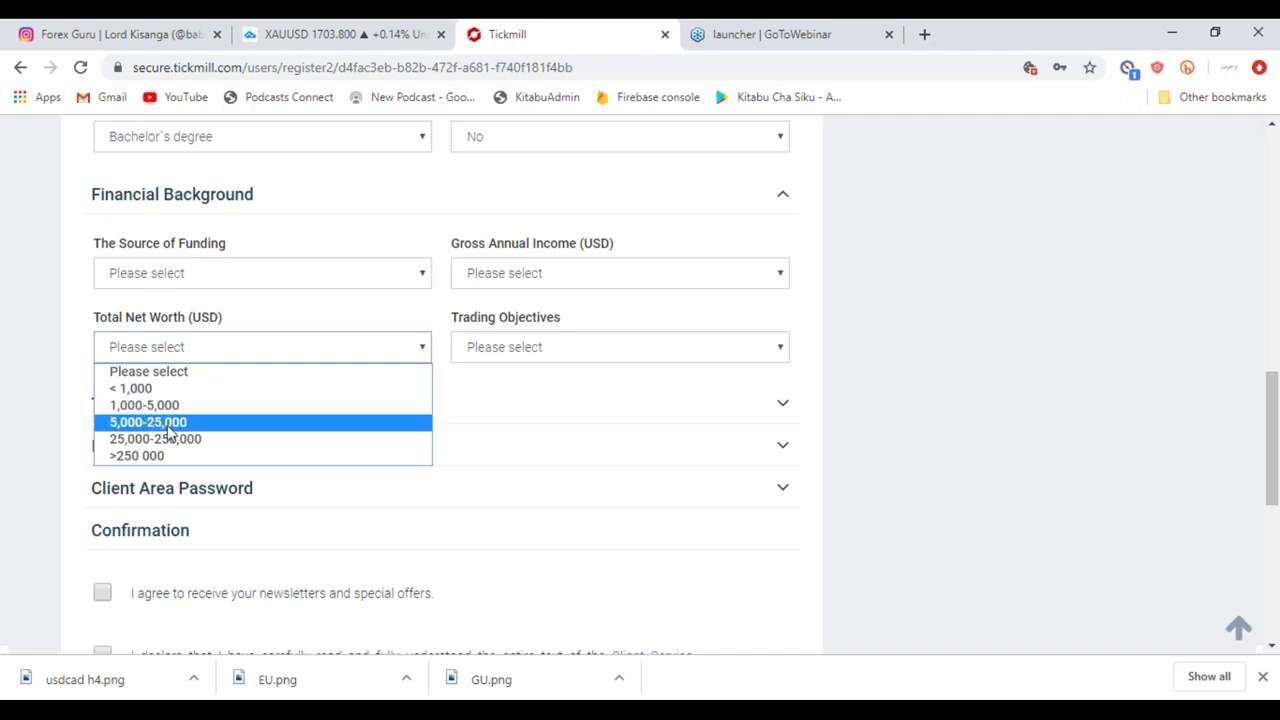
{"action": "left_click", "coordinate": [650, 430]}
{"action": "left_click", "coordinate": [666, 408]}
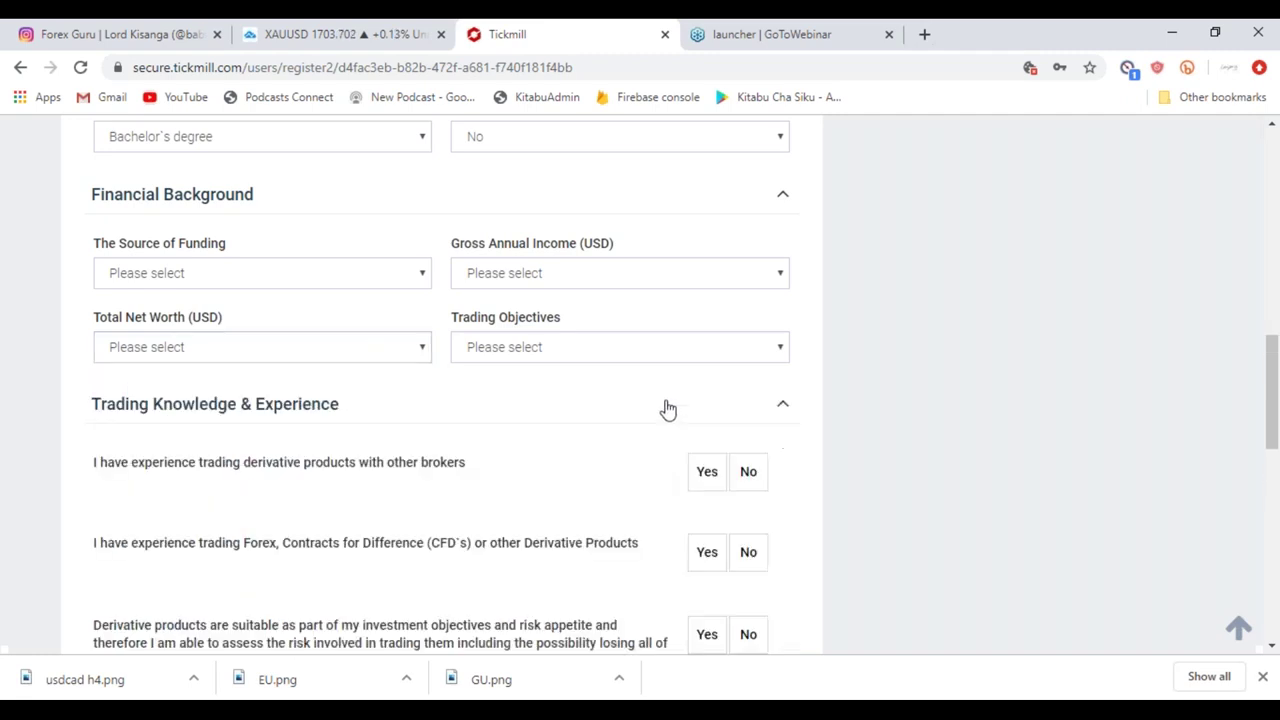
{"action": "left_click", "coordinate": [780, 355]}
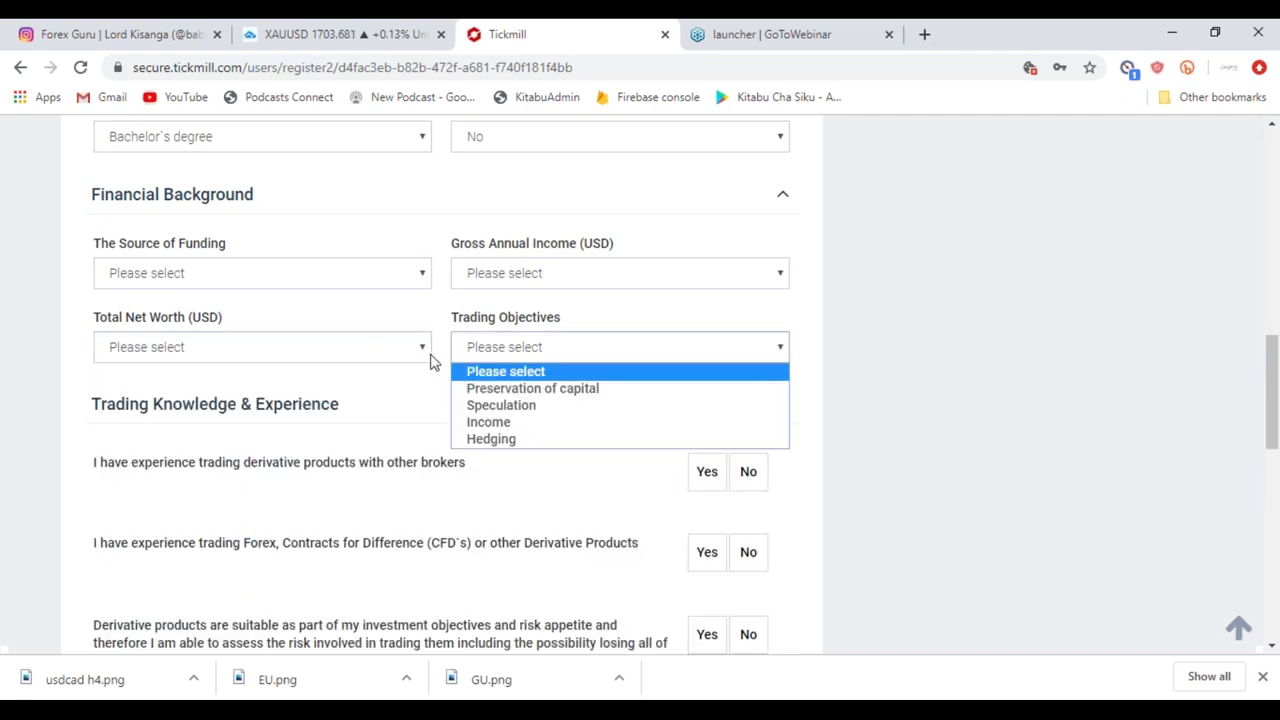
{"action": "left_click", "coordinate": [432, 354]}
Set Total Net Worth to 1,000-5,000 and Trading Objectives to Income.
{"action": "left_click", "coordinate": [425, 350]}
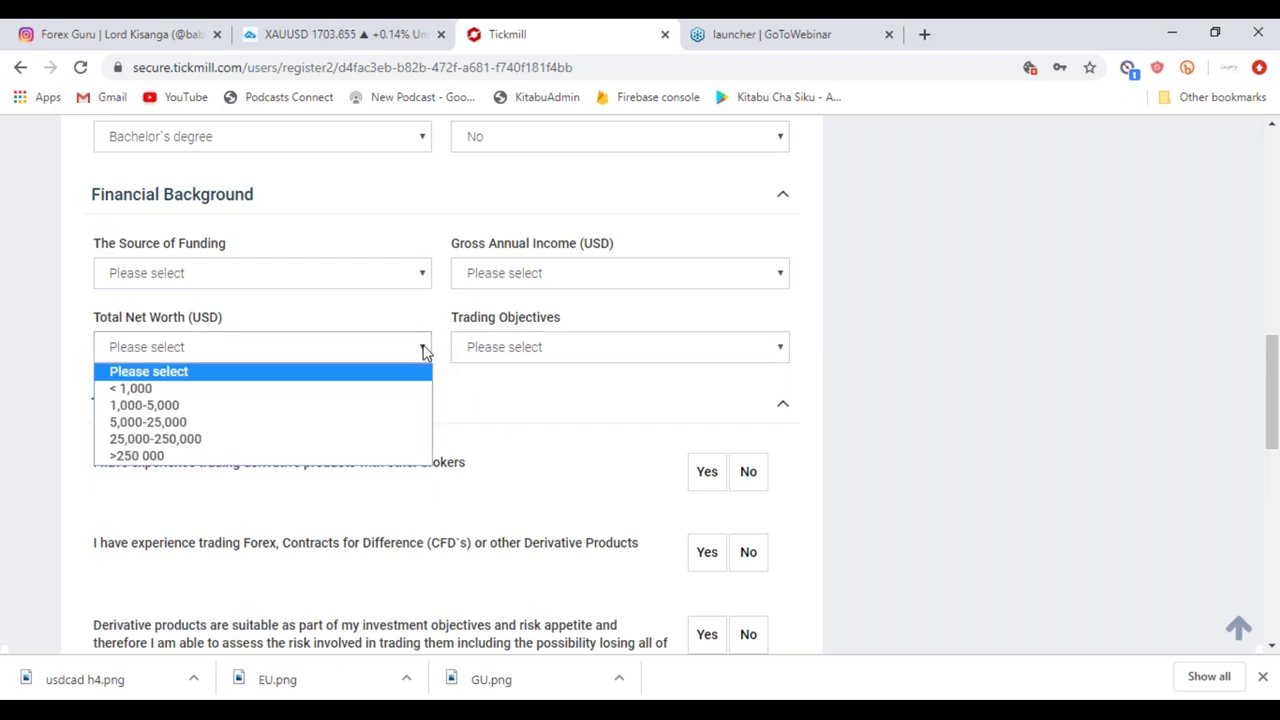
{"action": "left_click", "coordinate": [355, 407]}
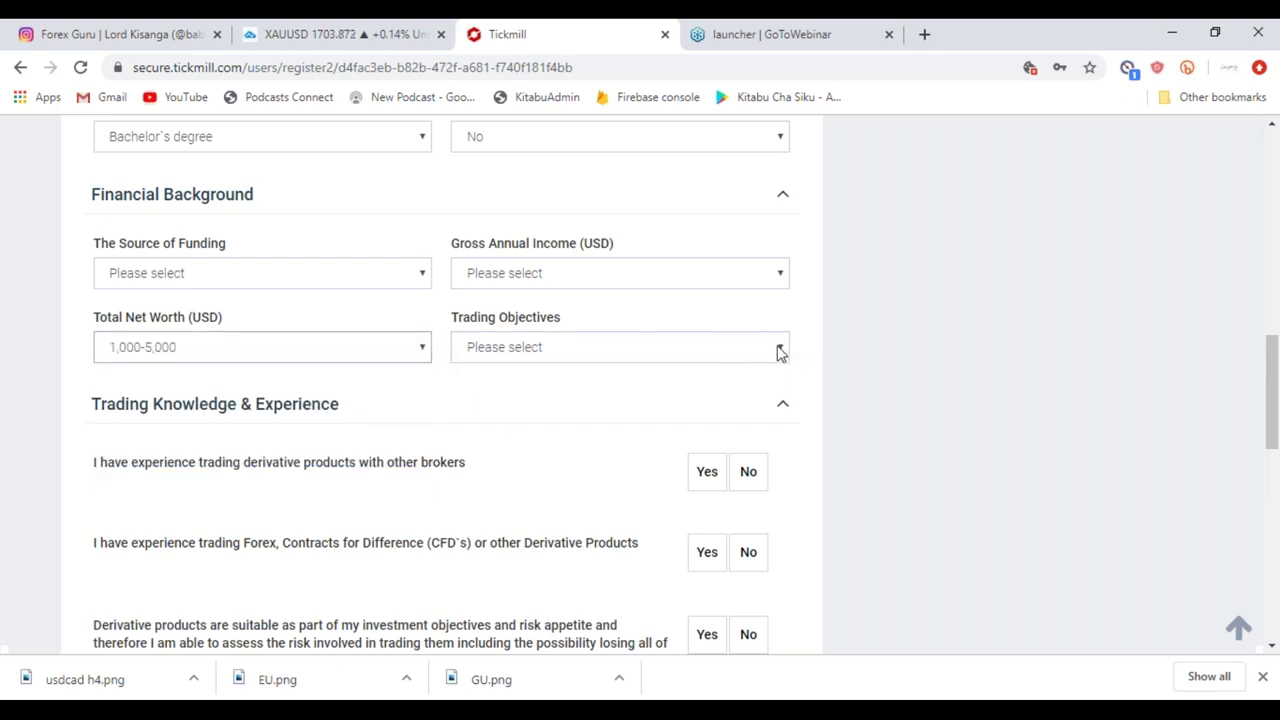
{"action": "left_click", "coordinate": [781, 352]}
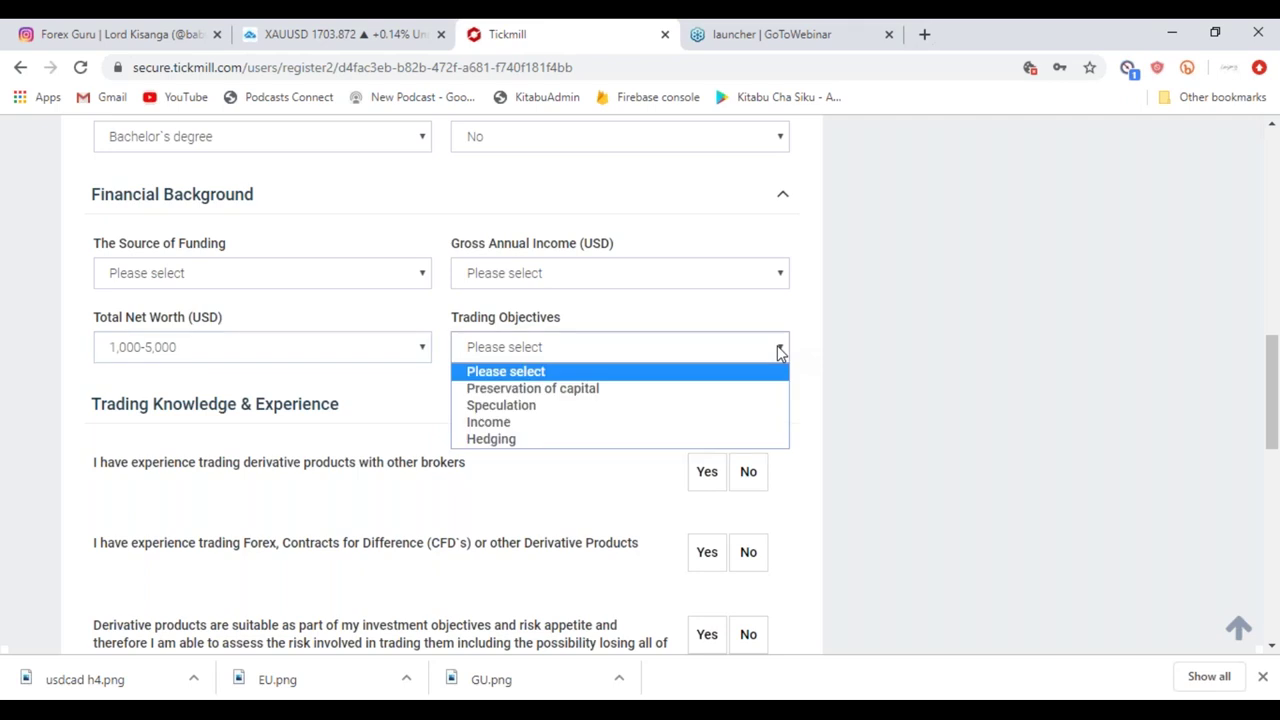
{"action": "left_click", "coordinate": [574, 426]}
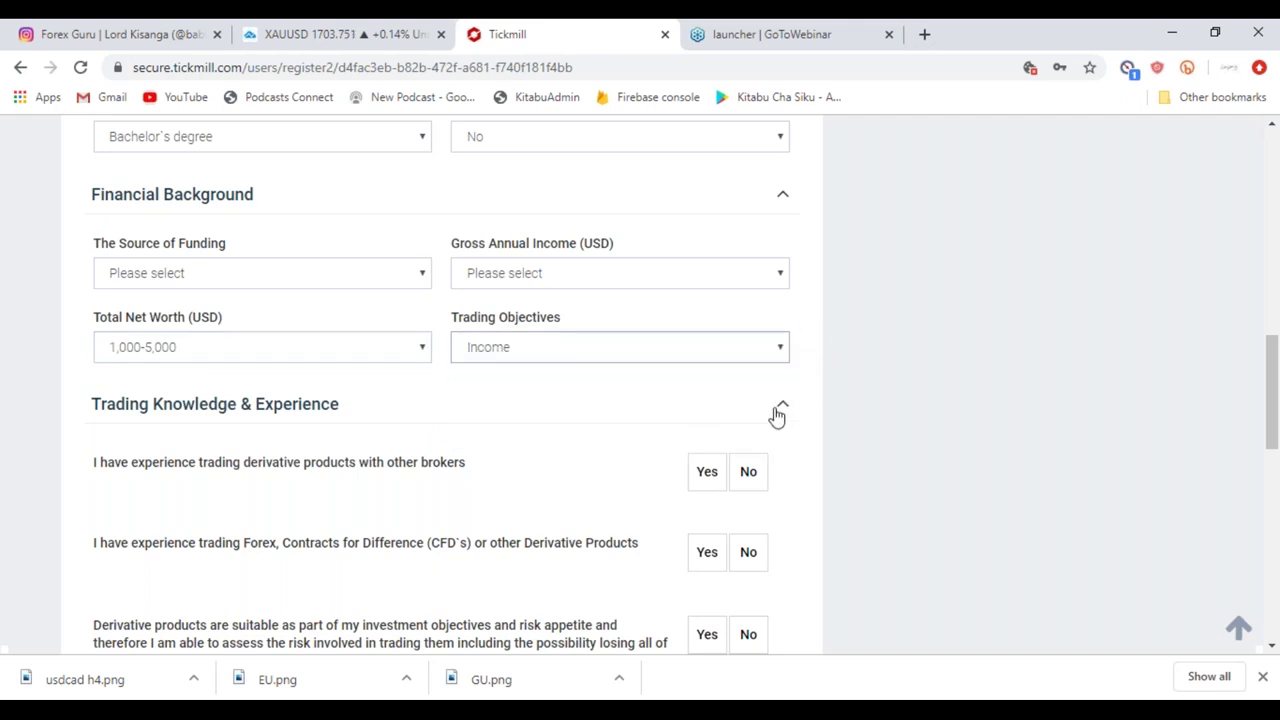
{"action": "left_click", "coordinate": [777, 415]}
{"action": "left_click", "coordinate": [777, 415]}
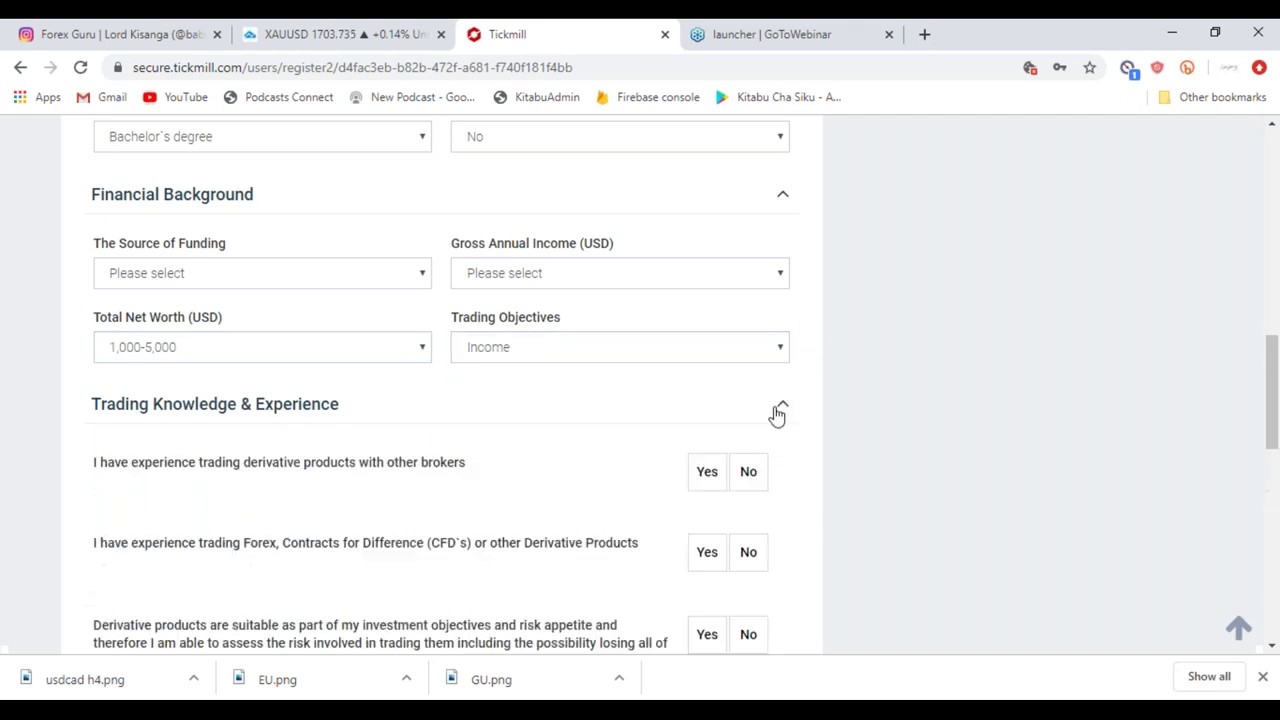
{"action": "scroll", "coordinate": [517, 506], "scroll_direction": "down", "scroll_amount": 2}
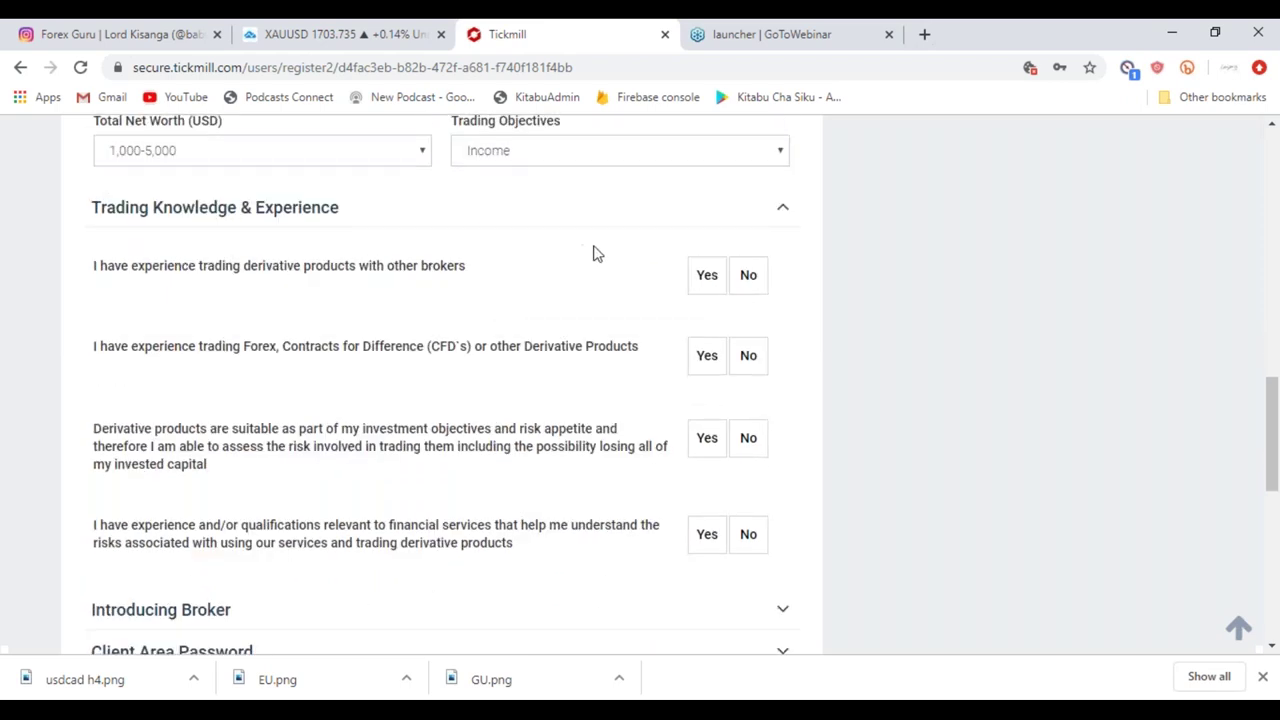
Answer other-broker derivatives Yes, Forex/CFD No, objectives suitability Yes, qualifications No; expand Introducing Broker.
{"action": "left_click", "coordinate": [711, 286]}
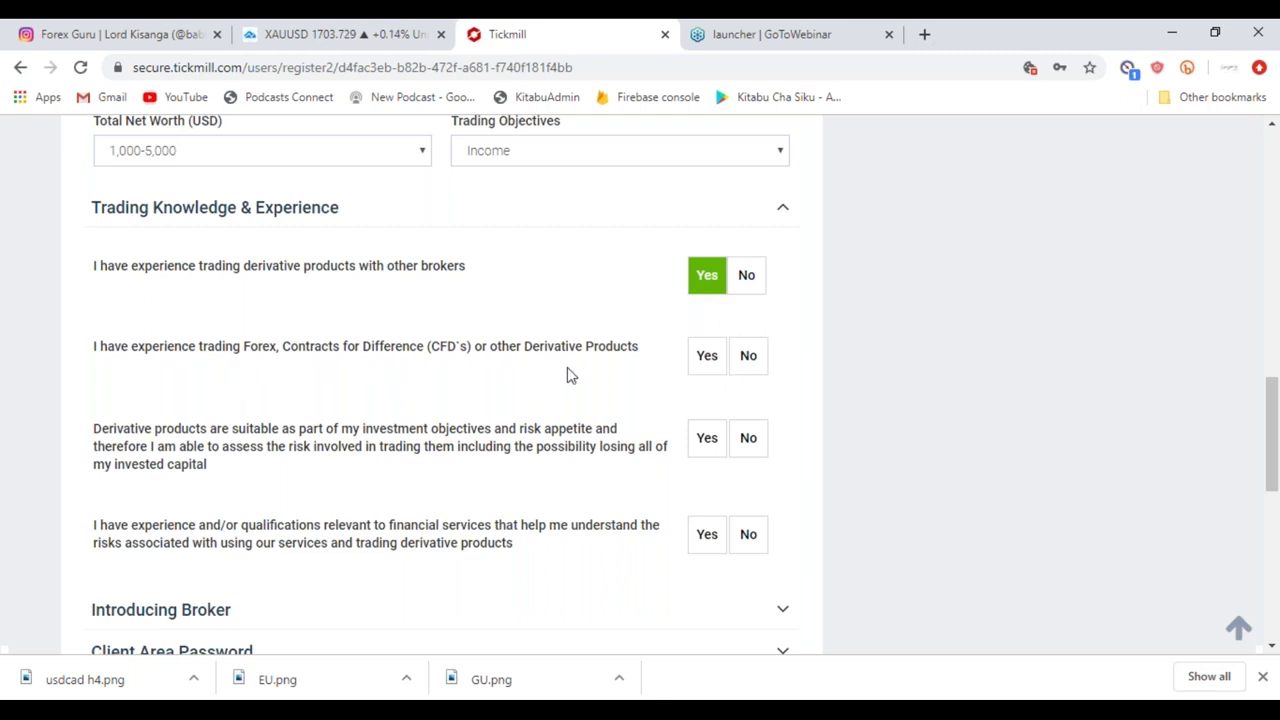
{"action": "left_click", "coordinate": [709, 360]}
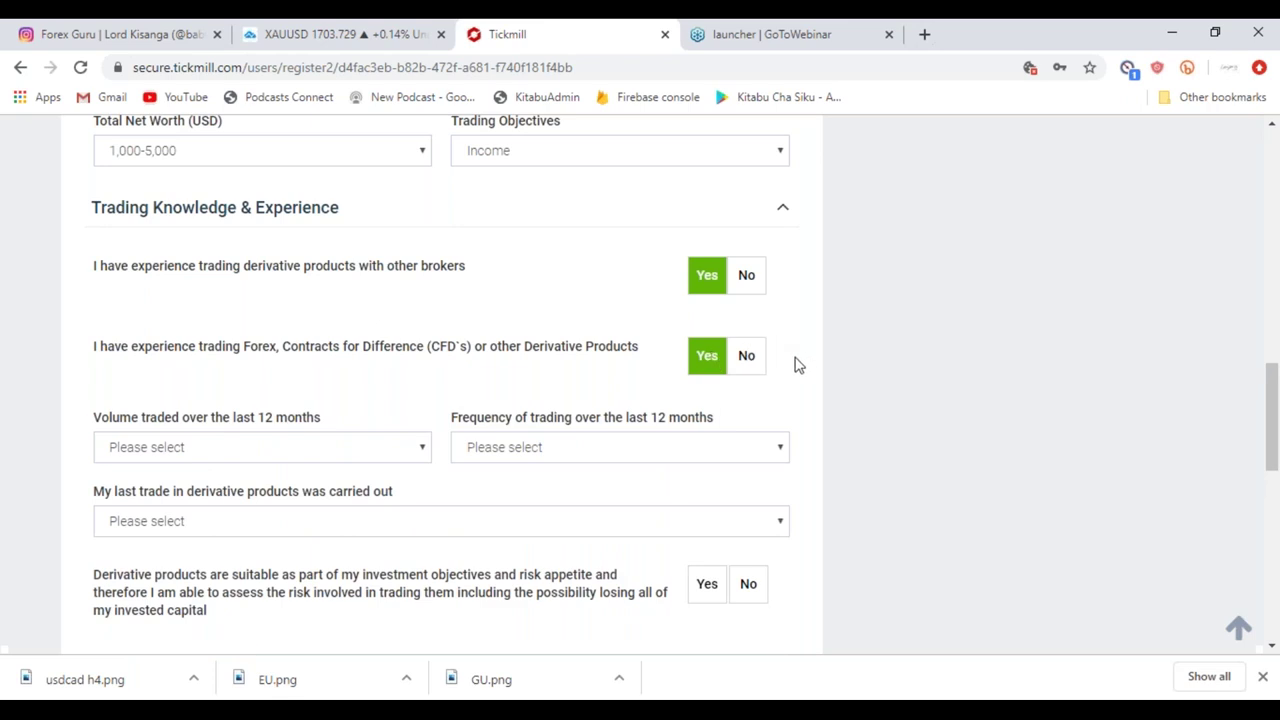
{"action": "left_click", "coordinate": [747, 362]}
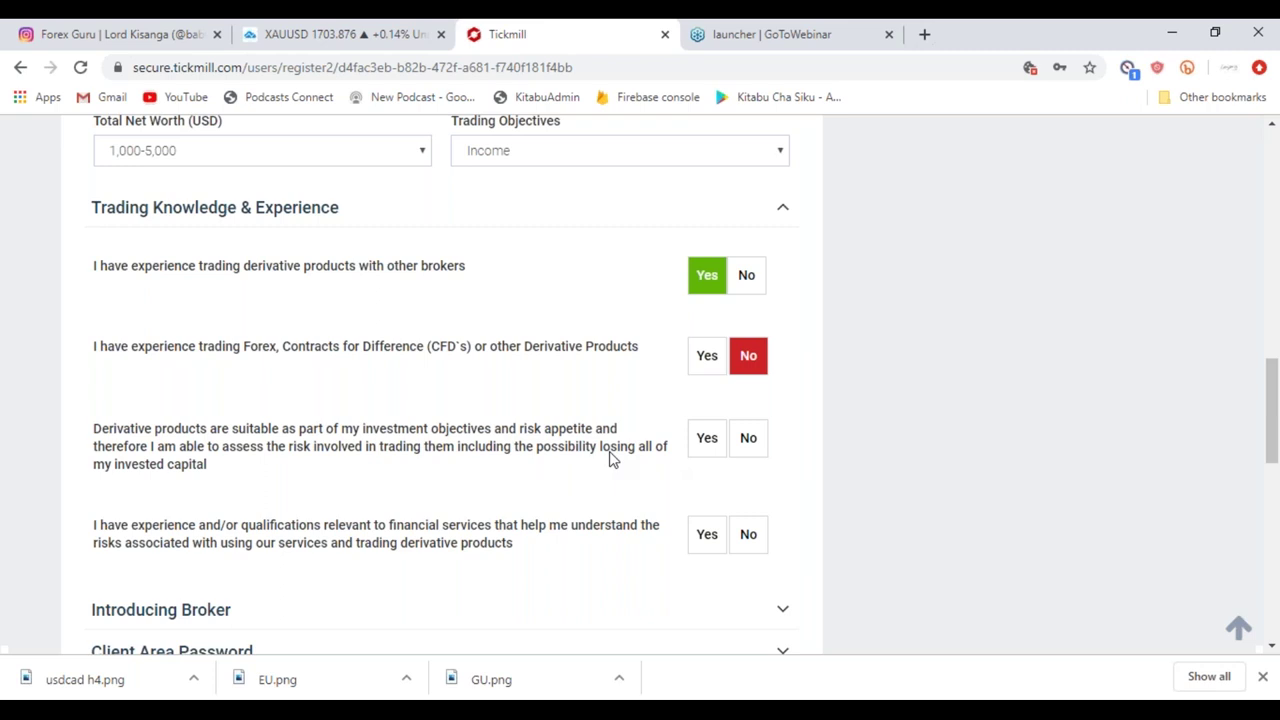
{"action": "left_click", "coordinate": [708, 448]}
{"action": "scroll", "coordinate": [534, 543], "scroll_direction": "down", "scroll_amount": 2}
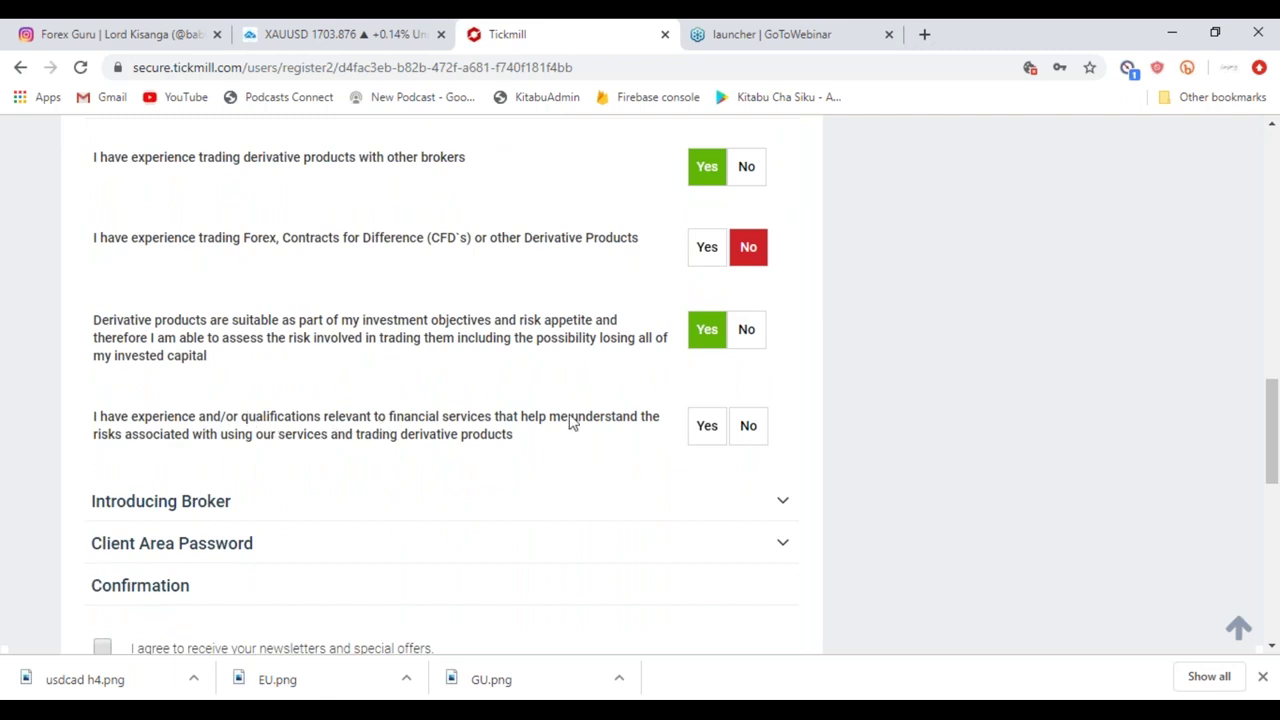
{"action": "left_click", "coordinate": [750, 428]}
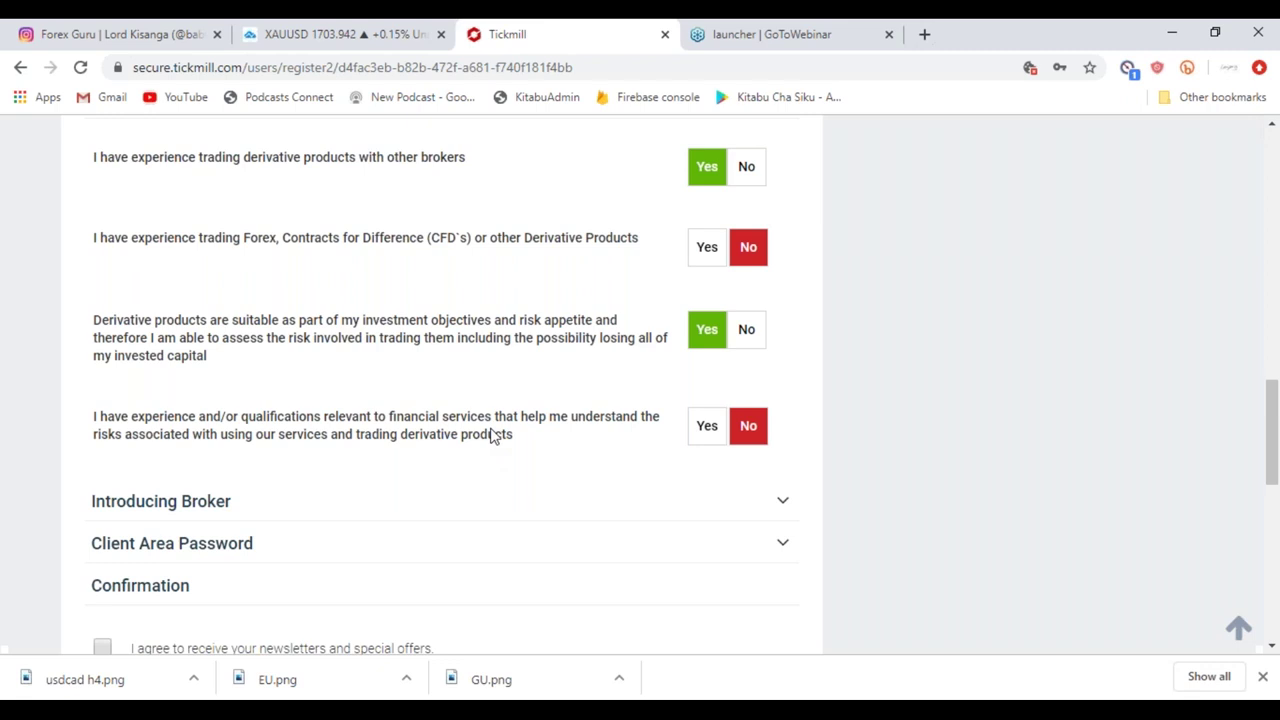
{"action": "scroll", "coordinate": [492, 435], "scroll_direction": "down", "scroll_amount": 3}
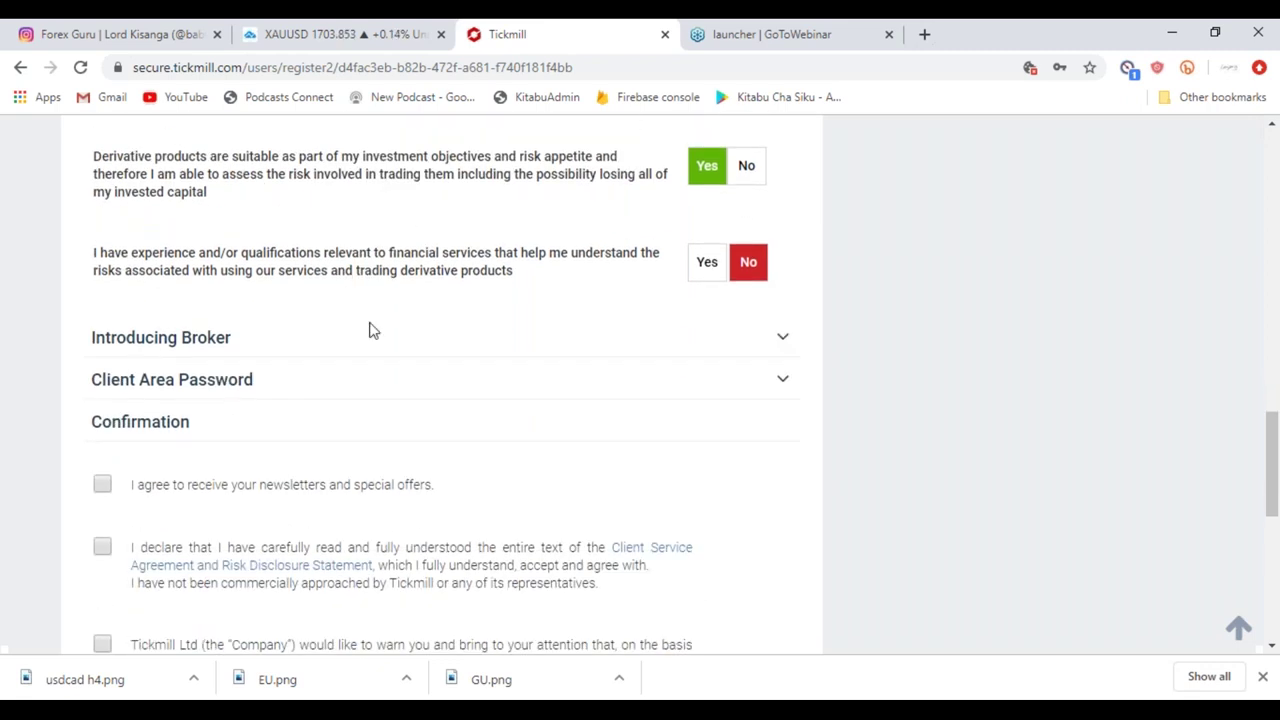
{"action": "left_click", "coordinate": [785, 342]}
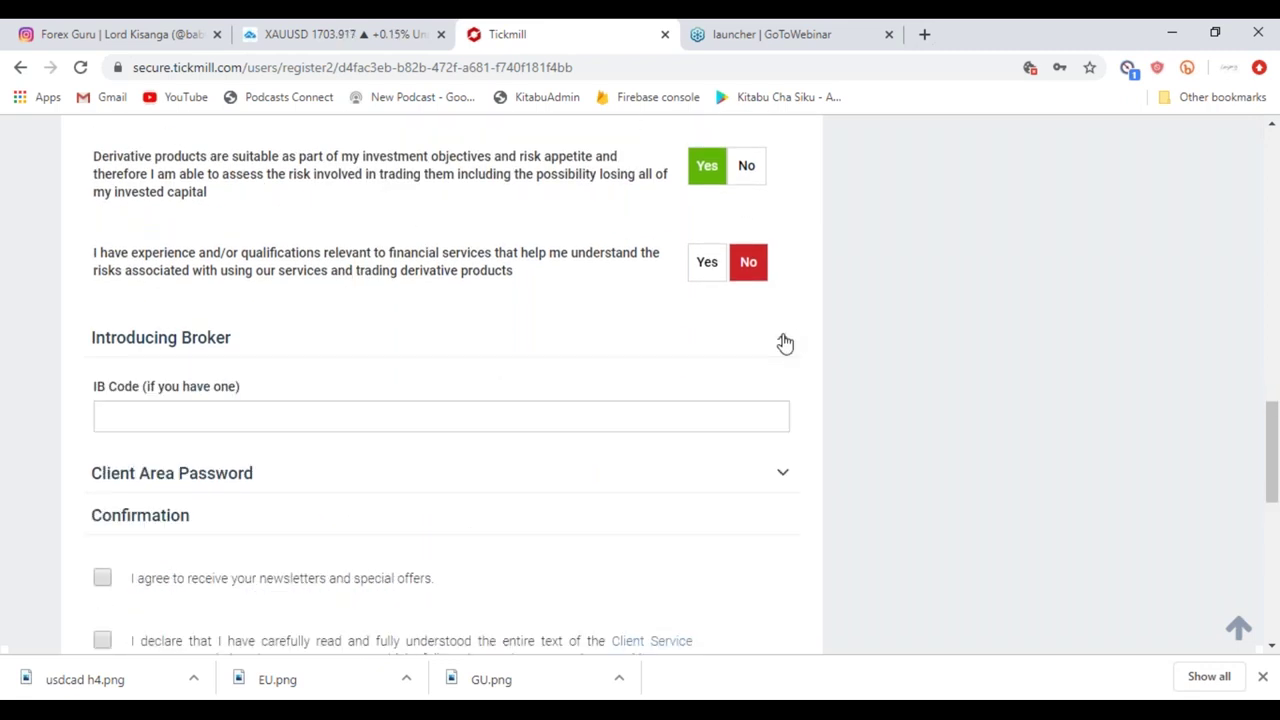